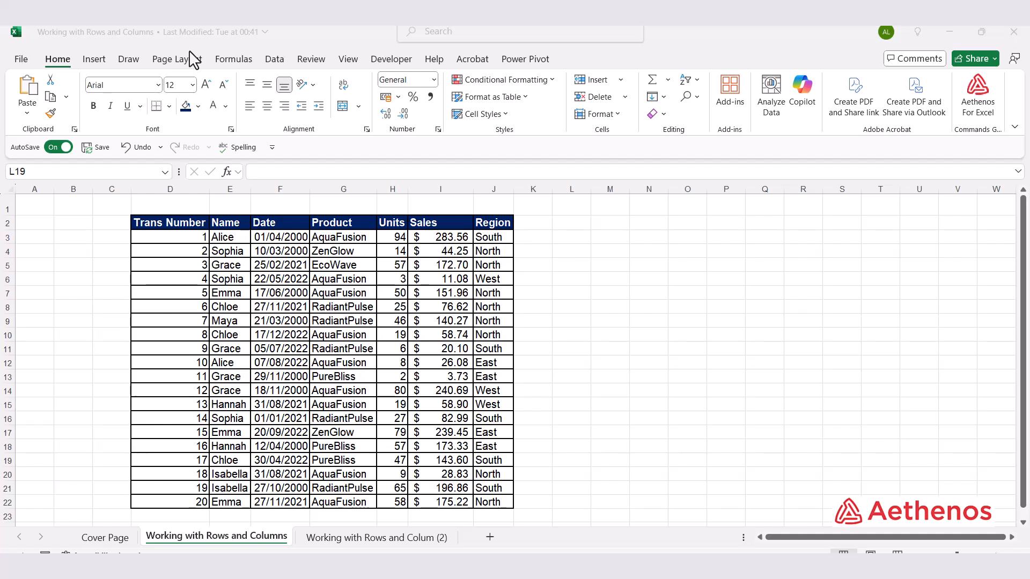
- Insert a blank column before the Date column and undo the insertion
click(282, 191)
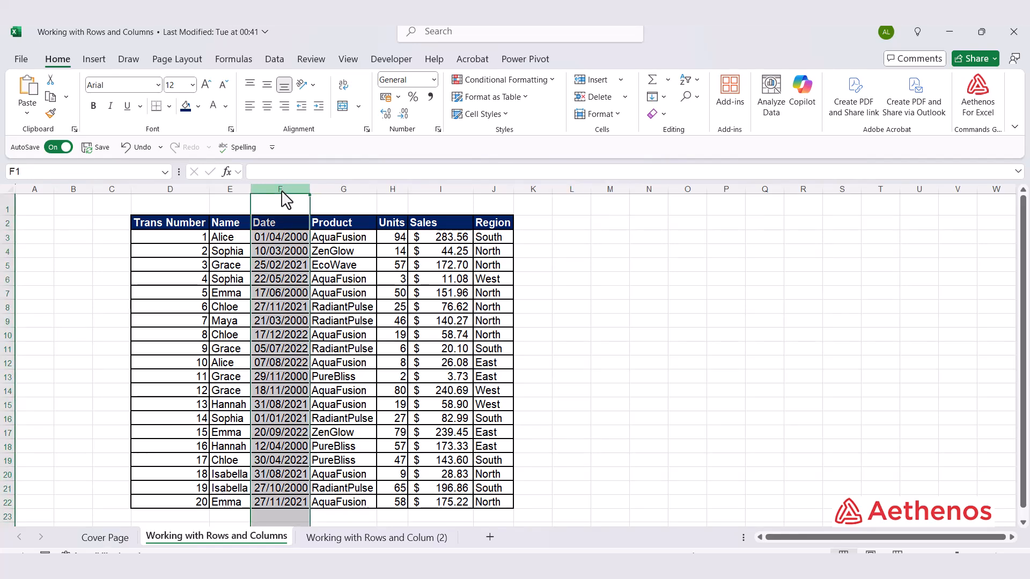
right_click(285, 199)
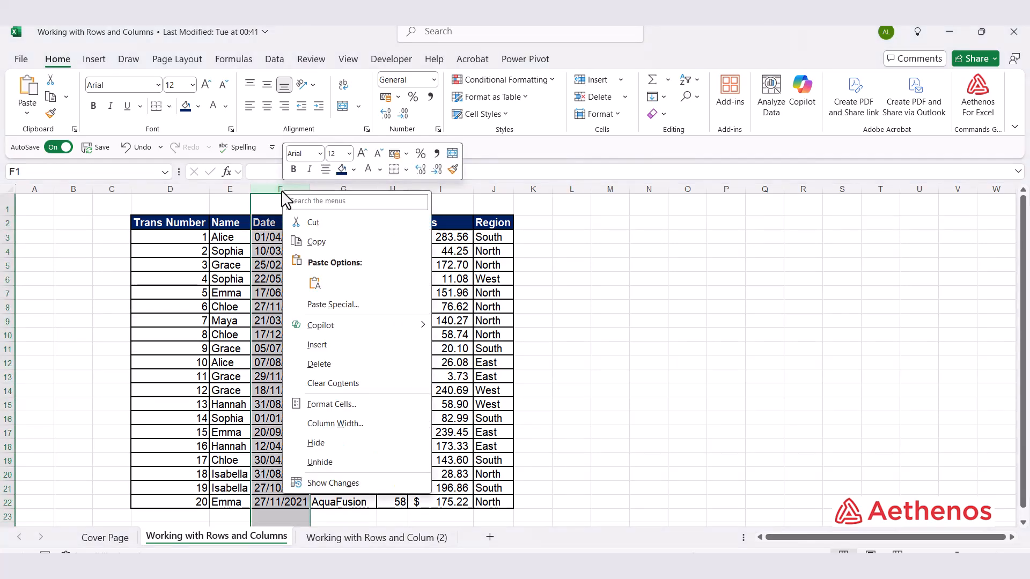
click(338, 347)
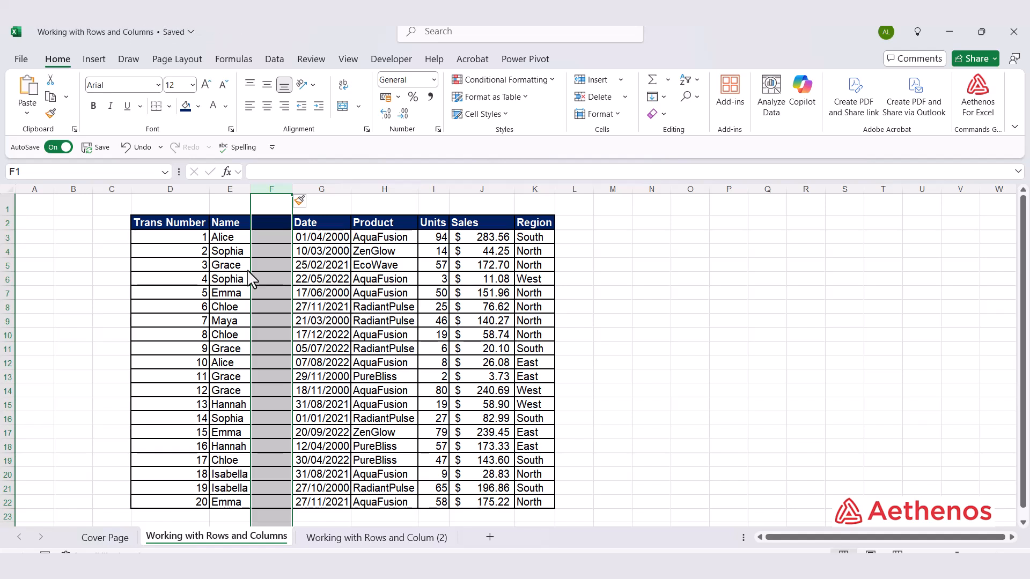
key(ctrl+z)
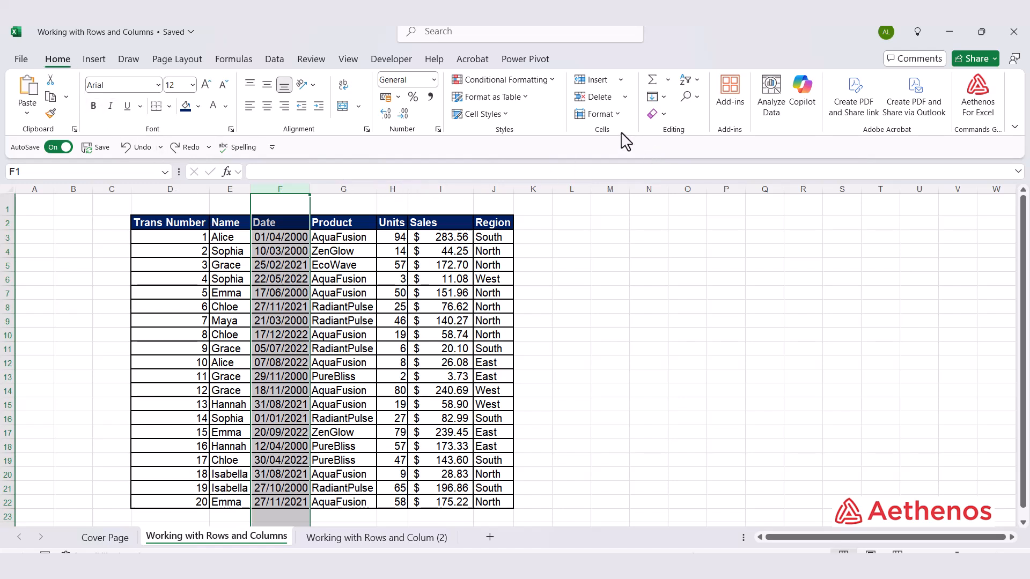
- Insert one new sheet column between the Name and Date columns
click(625, 81)
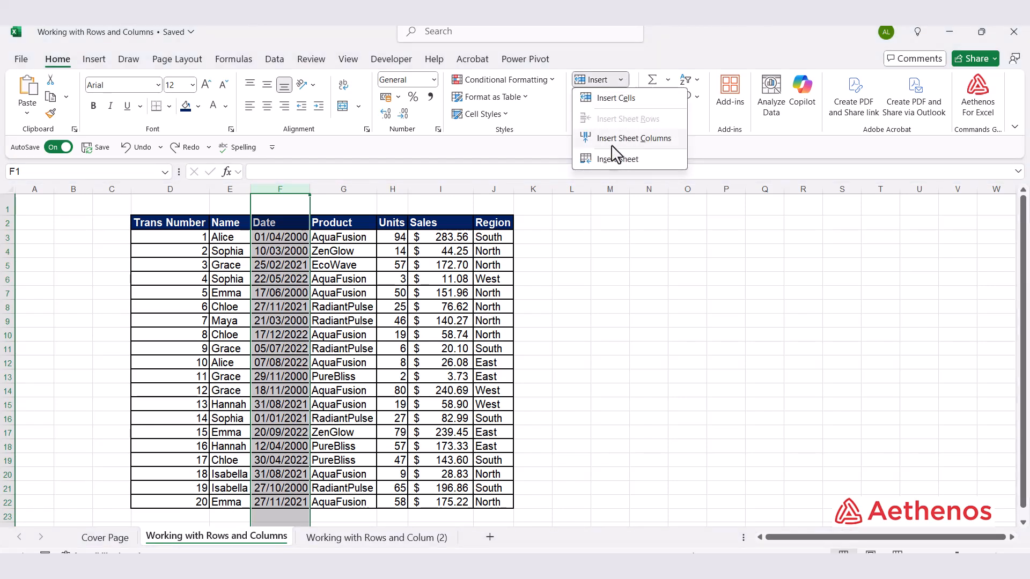
click(634, 138)
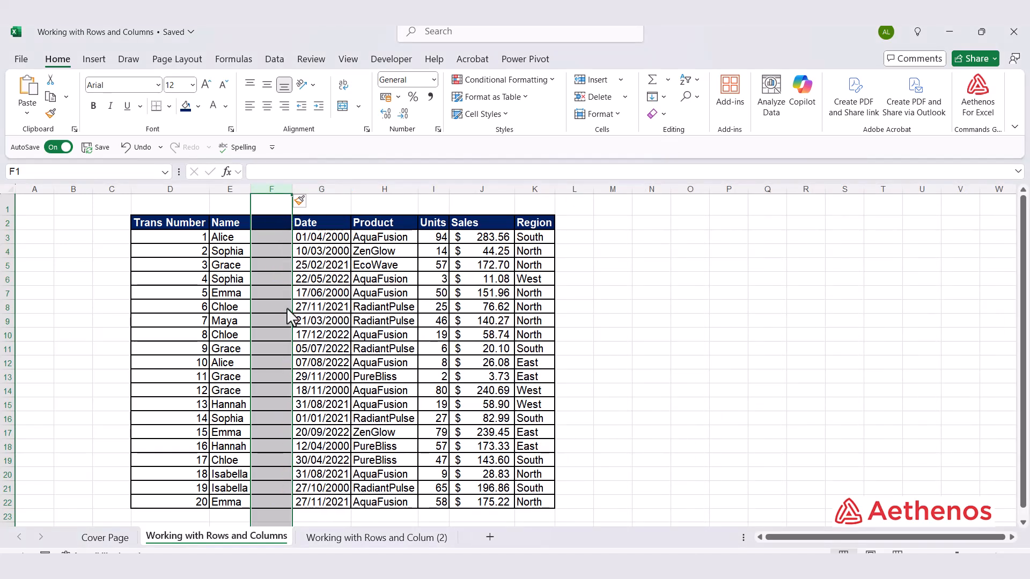
click(381, 279)
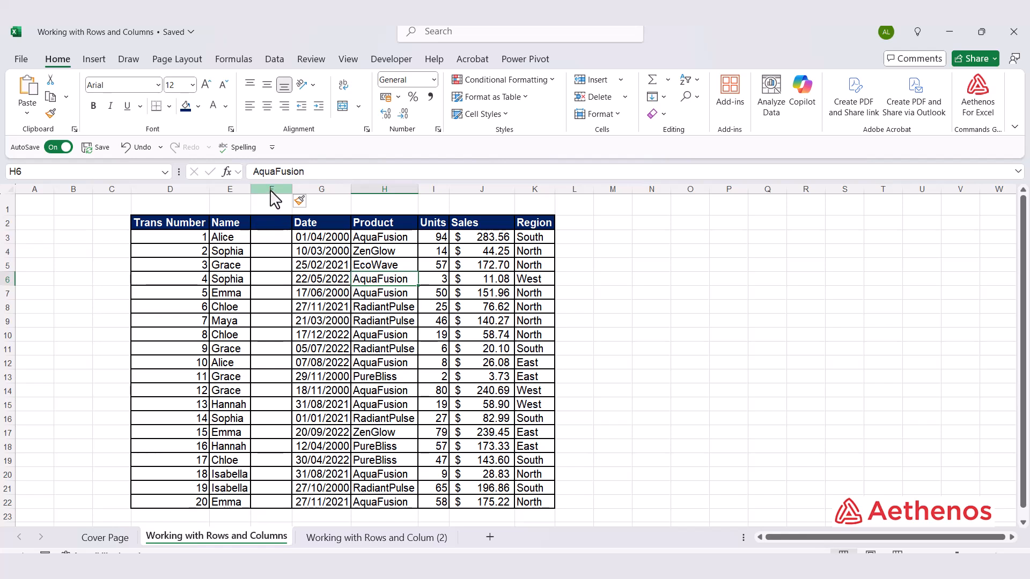
- Insert two more blank columns at columns F and G, right after the Name column
drag(272, 191, 318, 195)
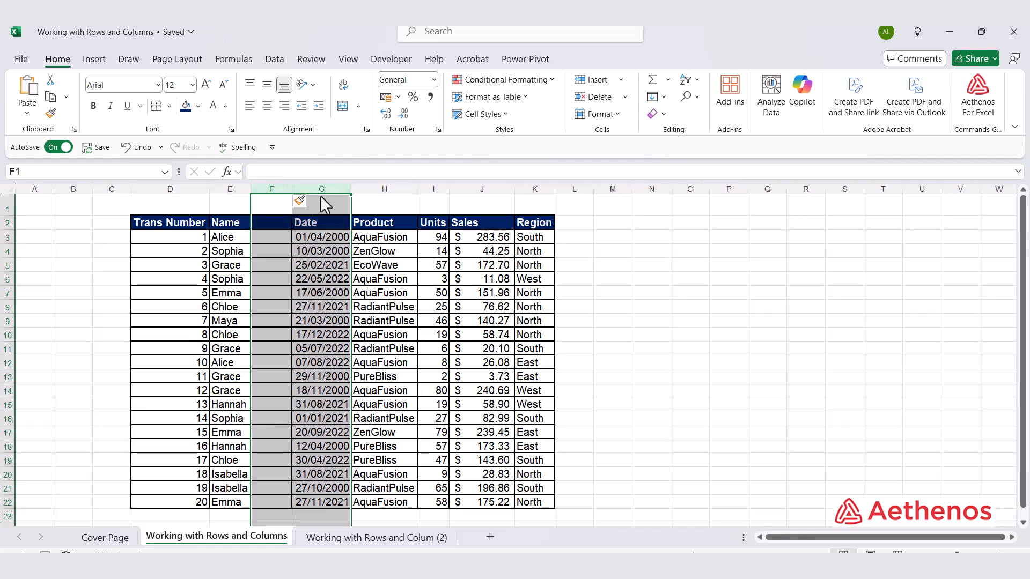
right_click(323, 207)
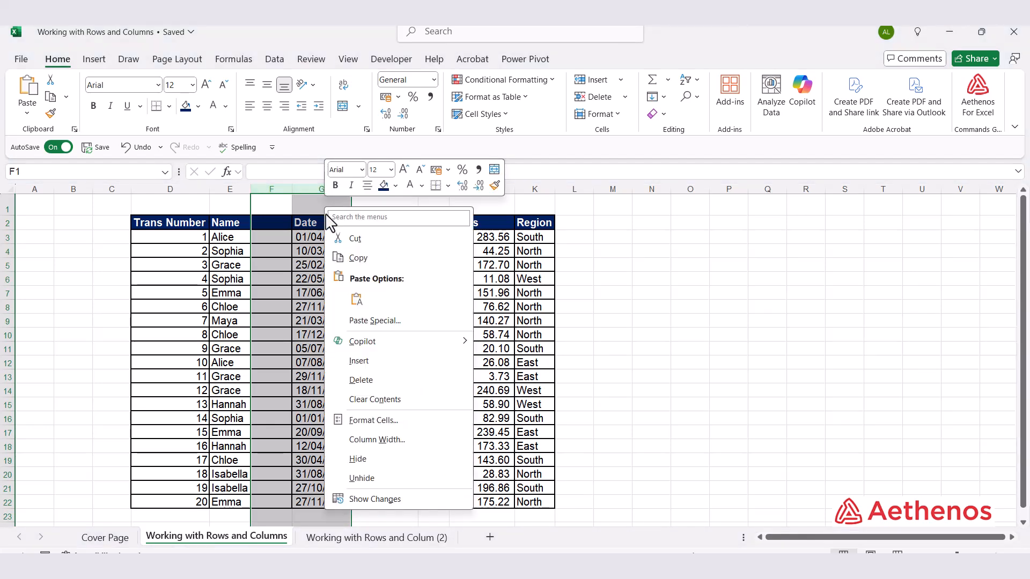
click(374, 362)
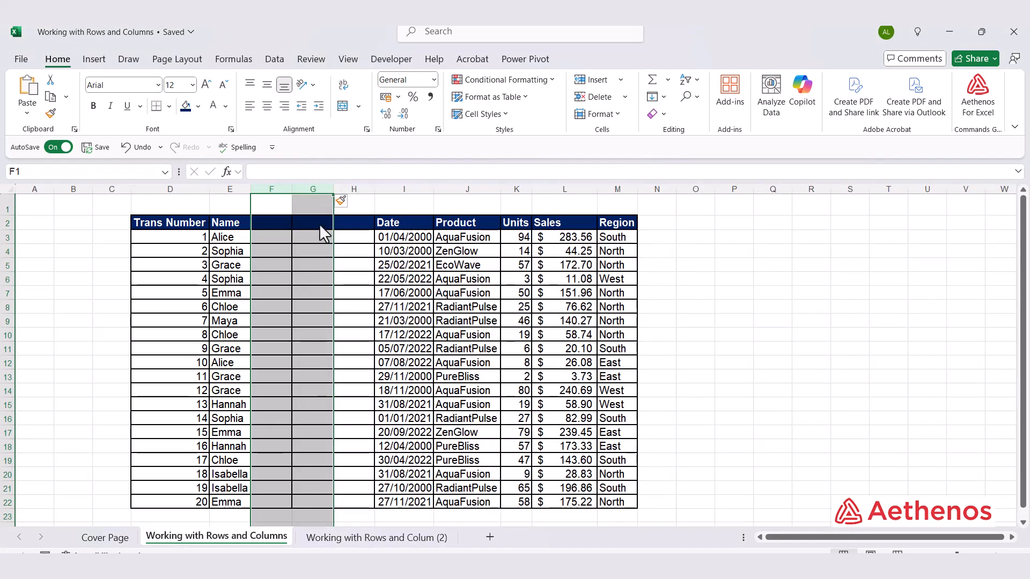
click(334, 274)
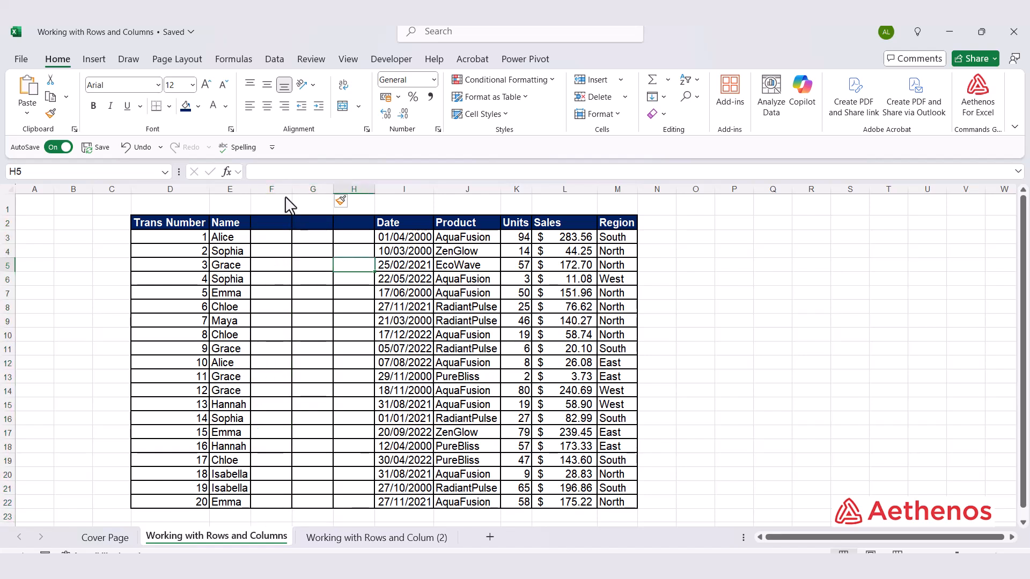
- Insert three more blank columns at columns F to H, right after the Name column
drag(283, 191, 355, 198)
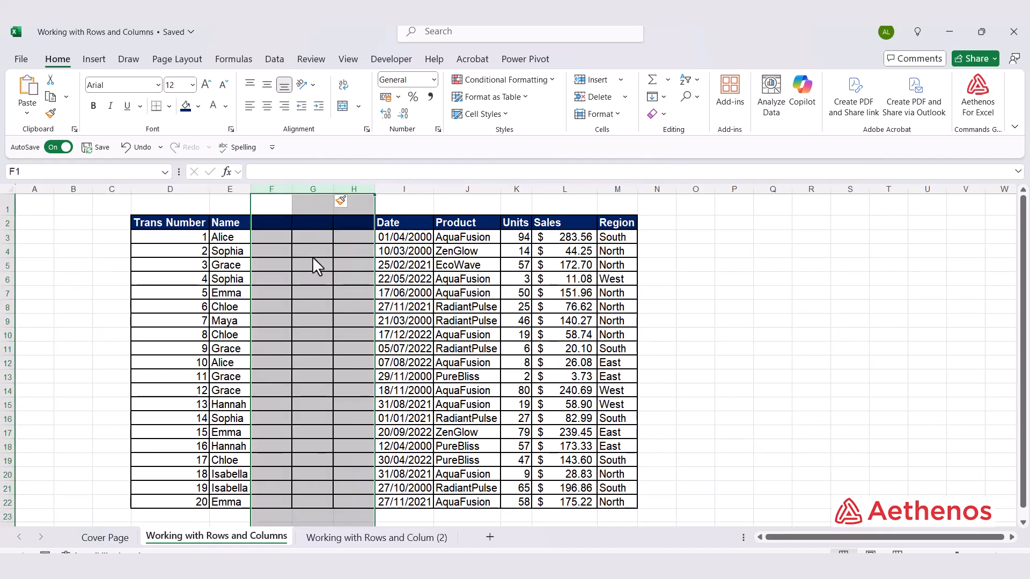
right_click(310, 193)
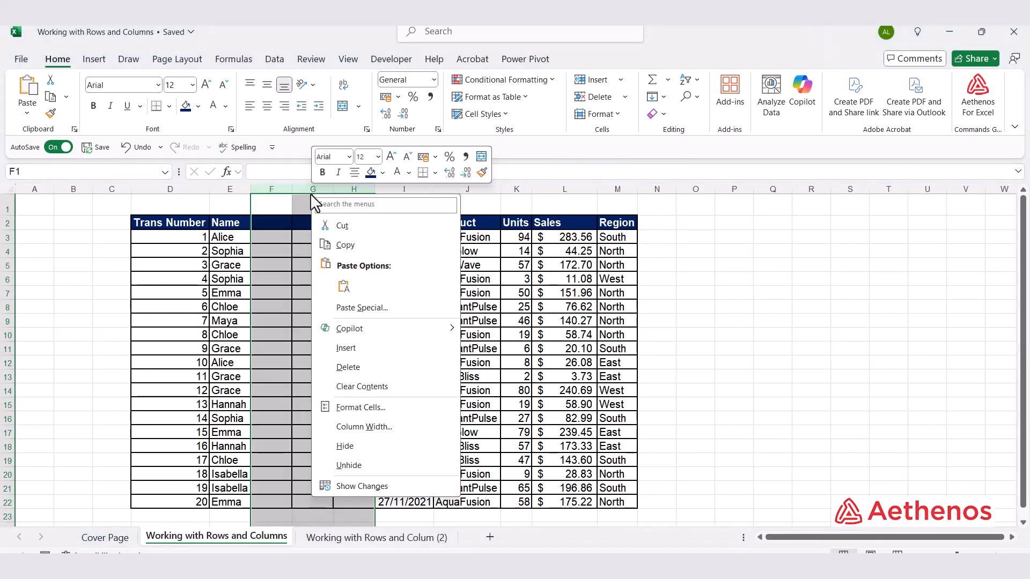
click(358, 348)
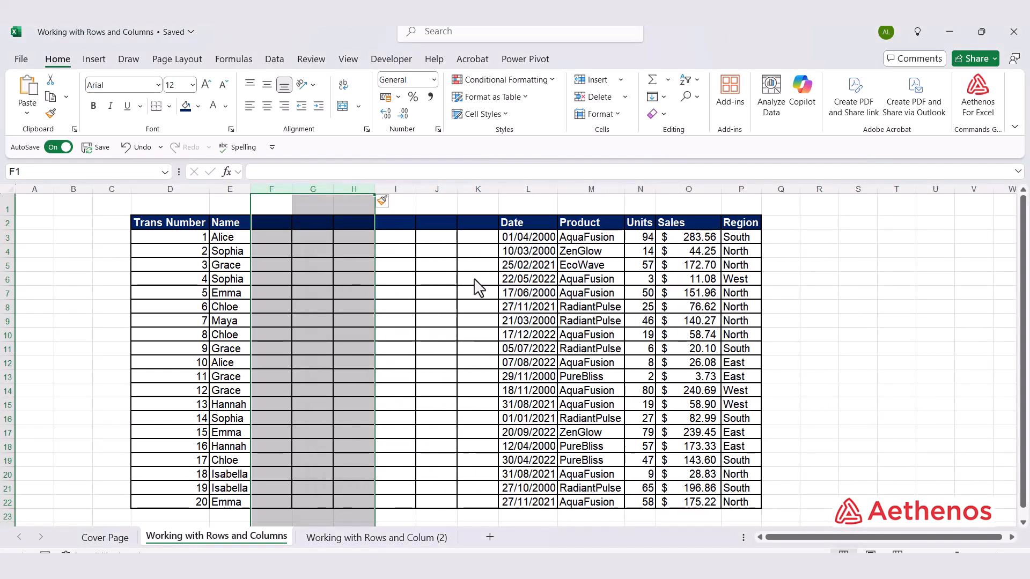
- Undo the last three column insertions and deselect the Date column
key(ctrl+z)
key(ctrl+z)
key(ctrl+z)
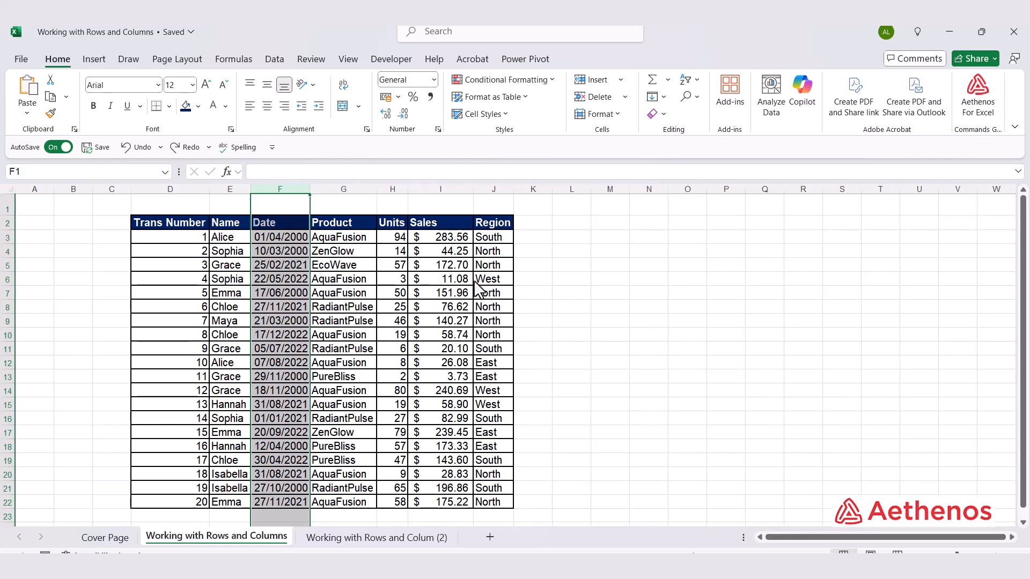
click(582, 324)
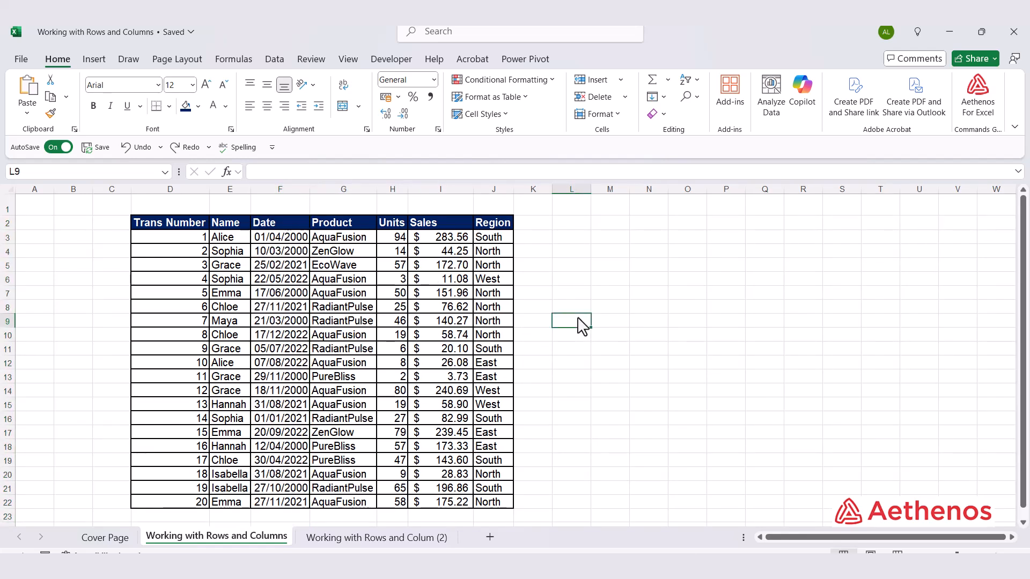
- Insert four blank columns between the Name and Date columns
click(279, 190)
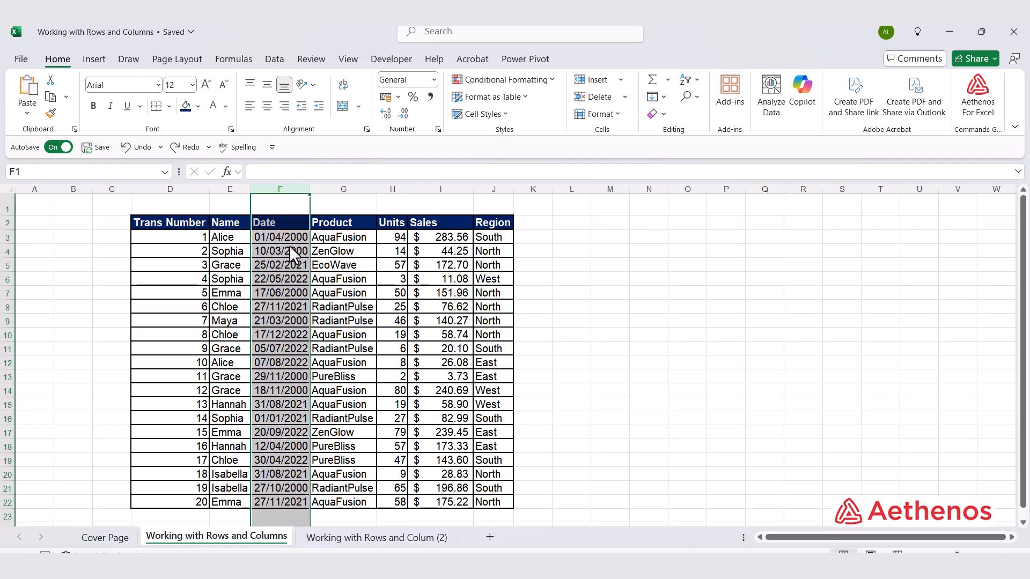
key(ctrl+shift+plus)
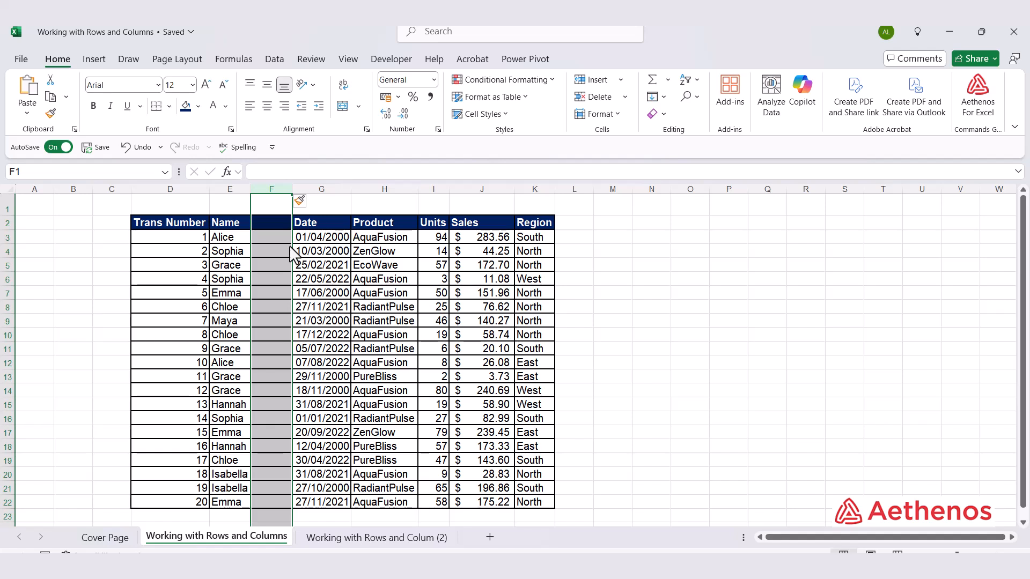
key(ctrl+shift+plus)
key(ctrl+shift+plus)
key(ctrl+shift+plus)
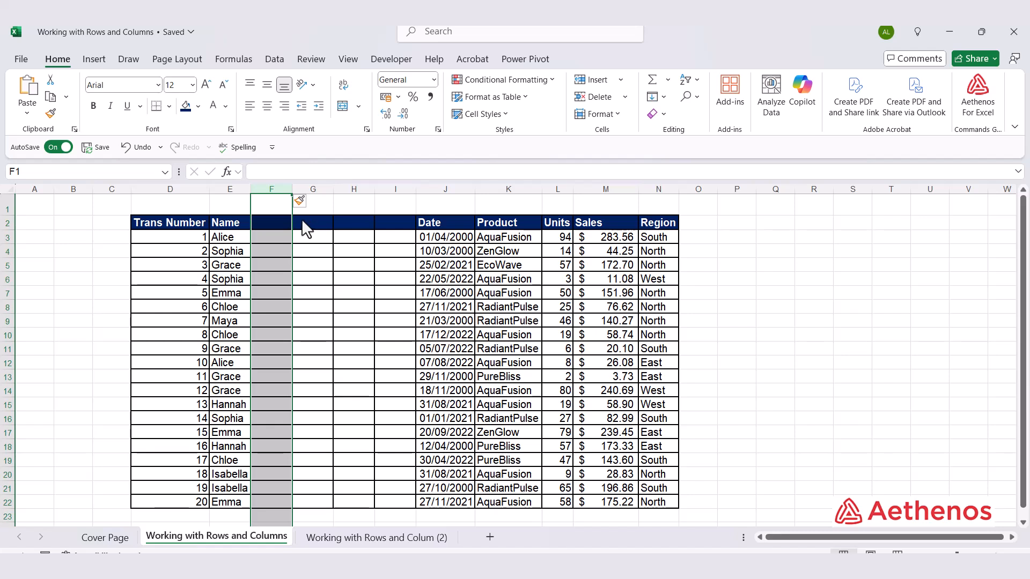
- Insert a blank row at row 7, above transaction number 5
click(9, 293)
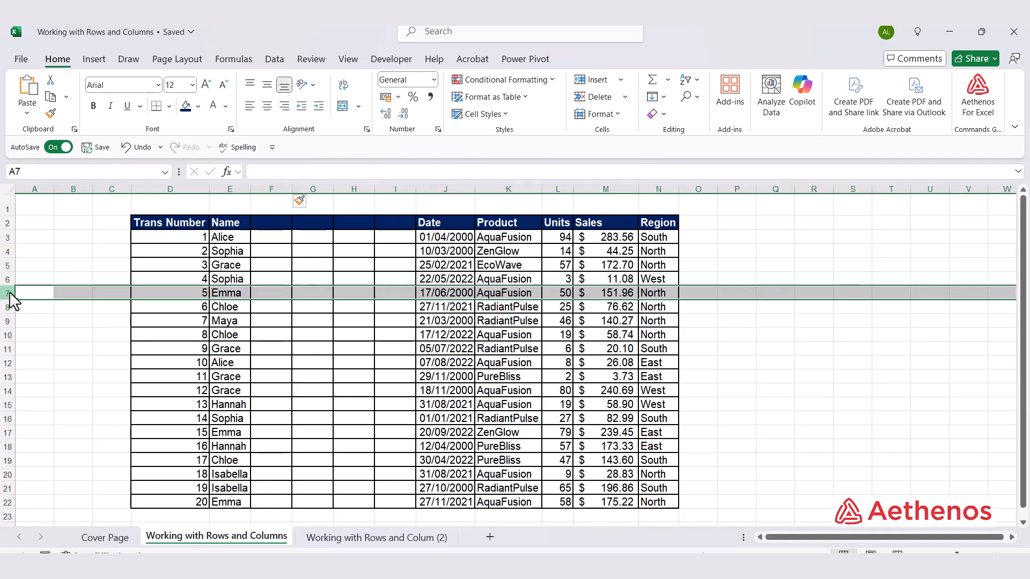
right_click(9, 294)
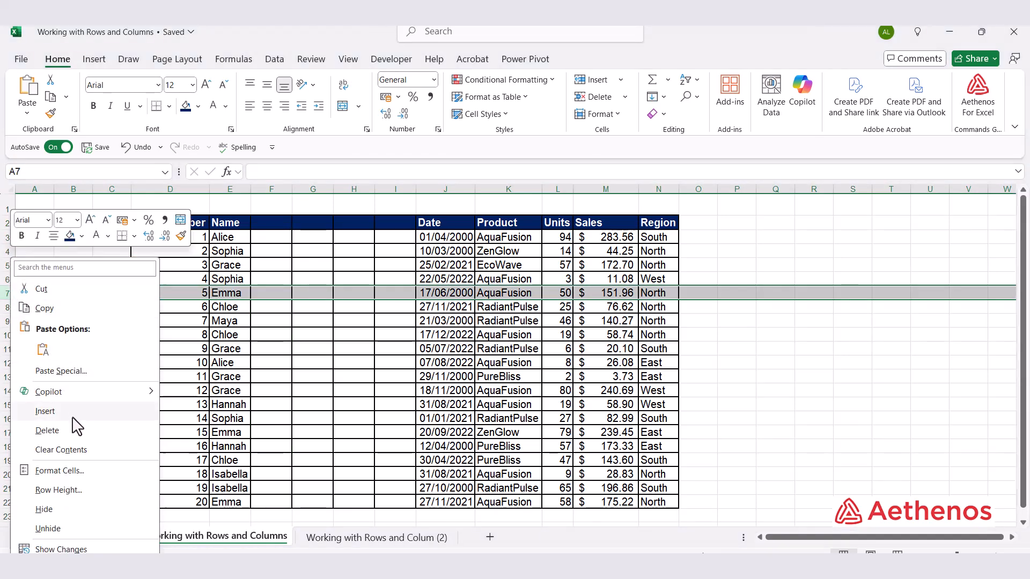
click(45, 411)
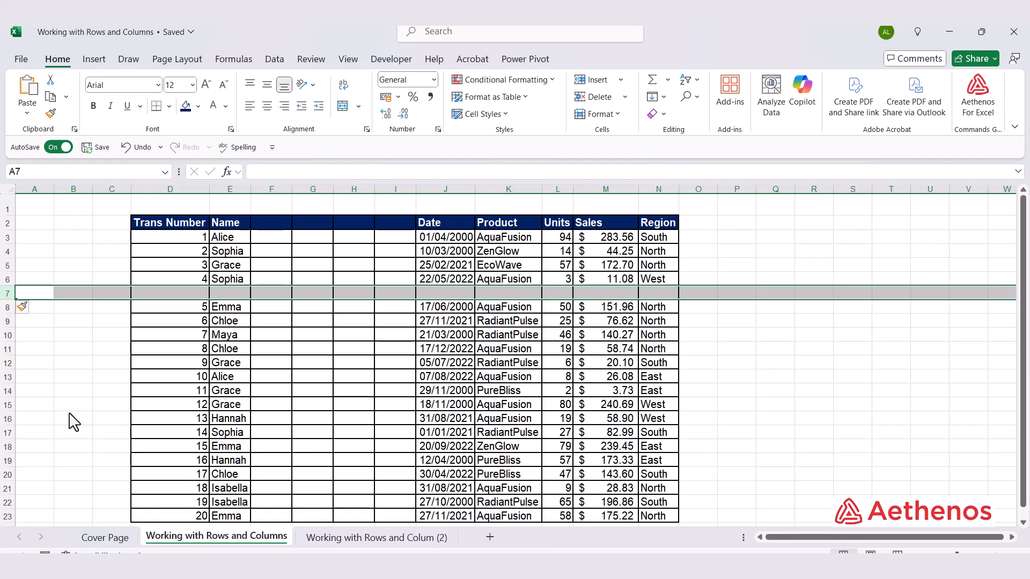
- Insert three blank rows at rows 10 to 12, above transaction number 7
drag(9, 335, 9, 368)
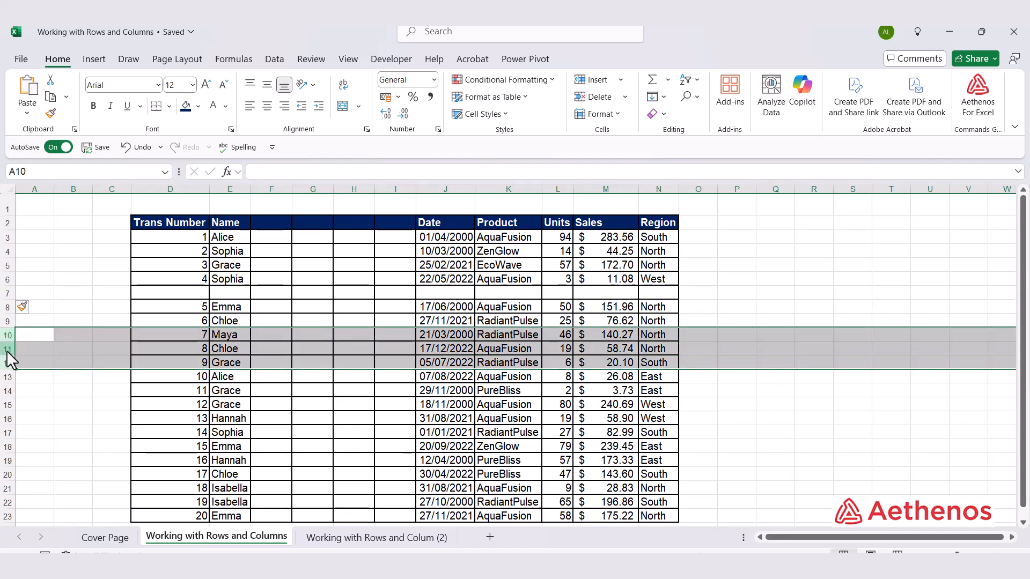
right_click(8, 354)
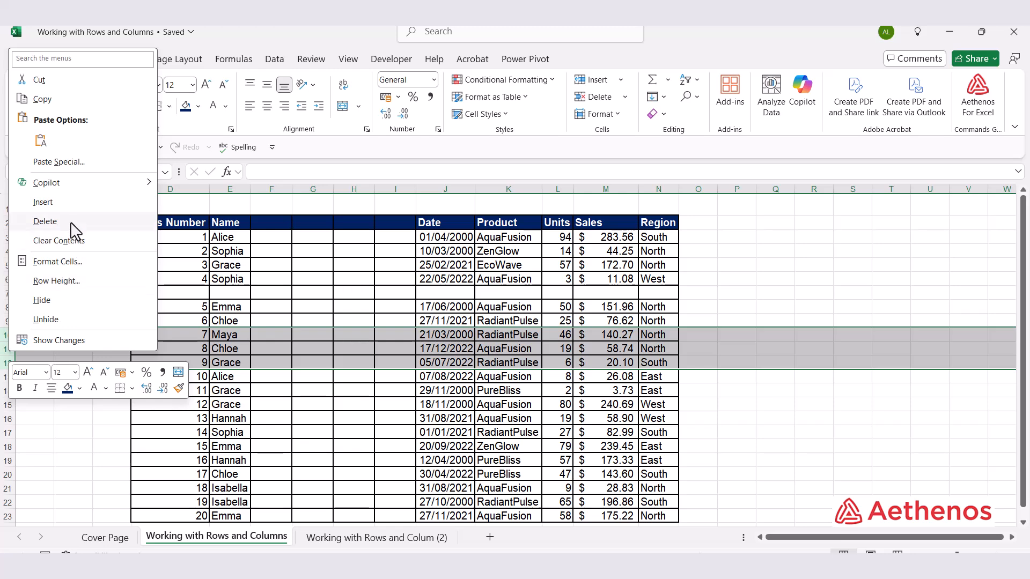
click(72, 207)
click(338, 335)
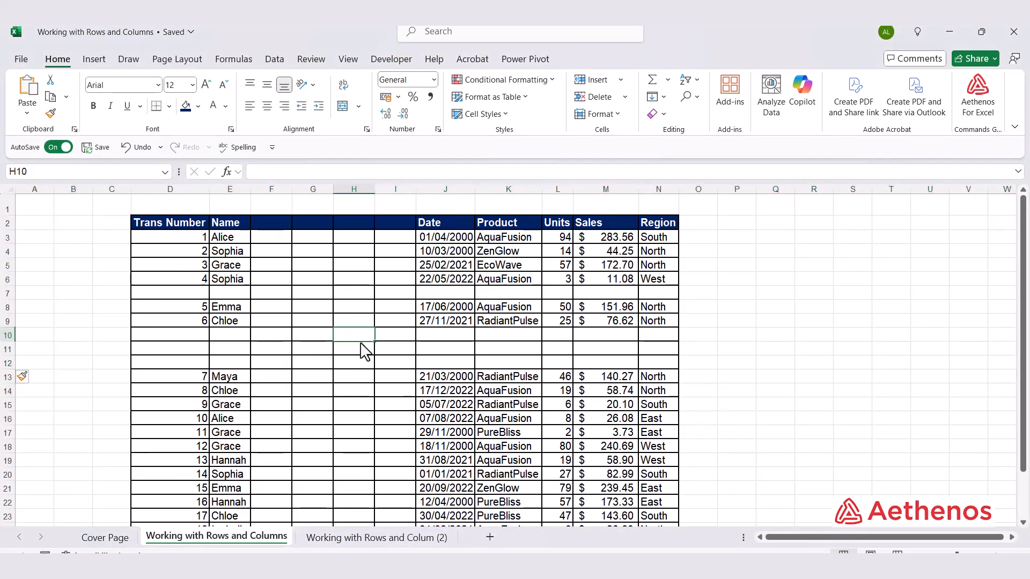
- Insert a blank row at row 17, above transaction number 11
scroll(325, 348, down, 3)
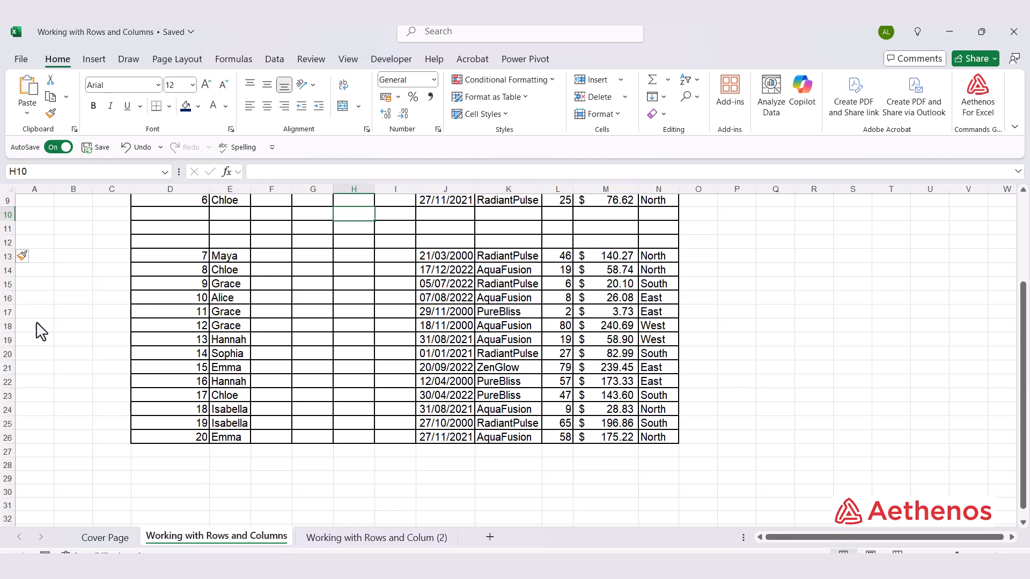
click(9, 311)
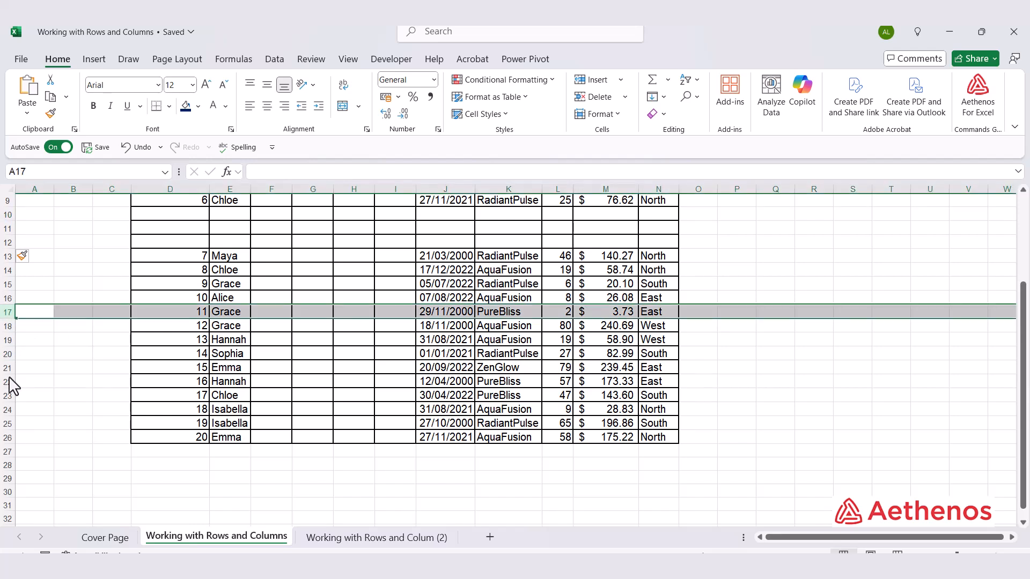
key(ctrl+shift+plus)
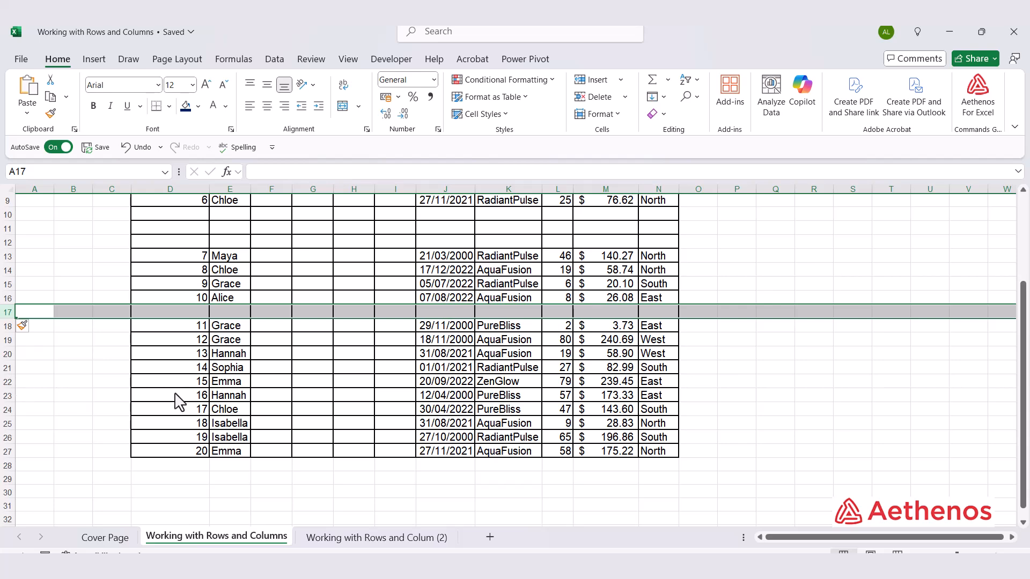
- Delete the four blank columns F to I between Name and Date
scroll(177, 392, up, 3)
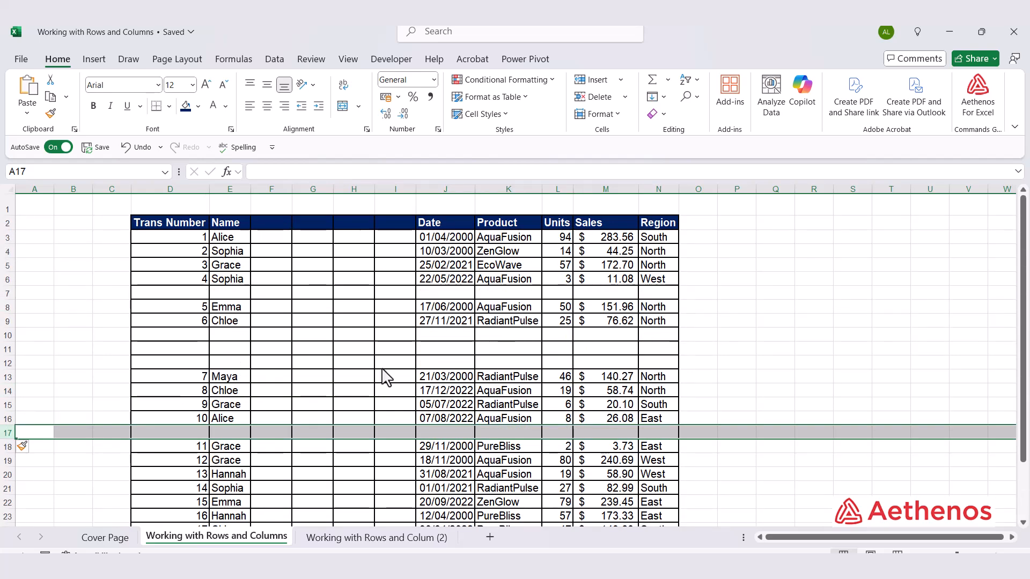
drag(277, 190, 390, 204)
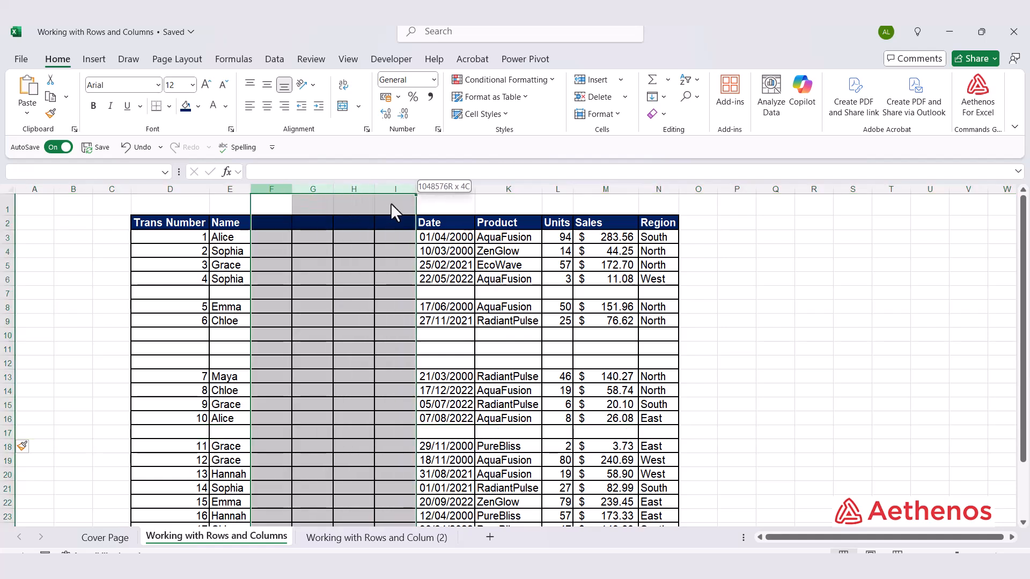
right_click(352, 206)
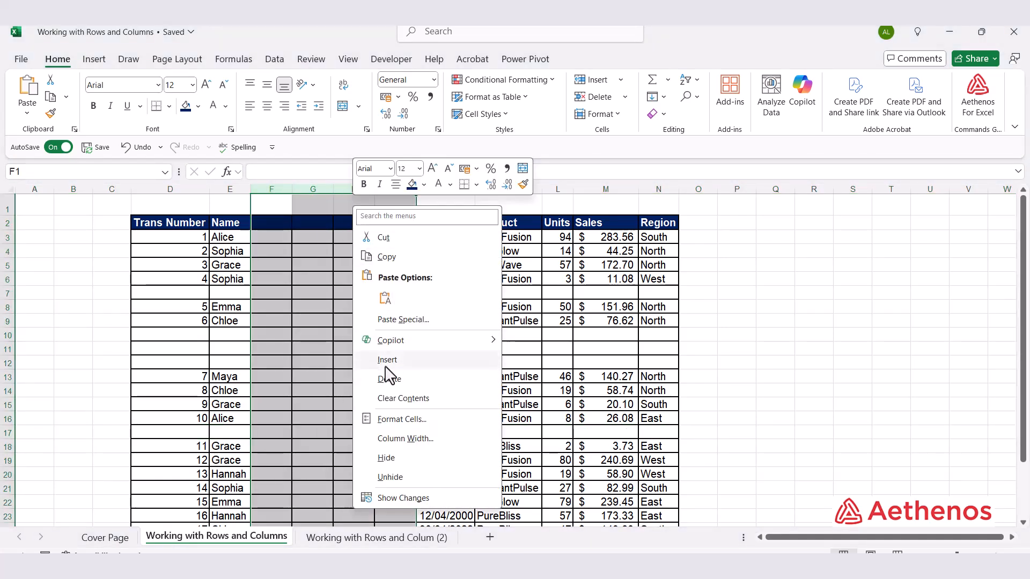
click(388, 381)
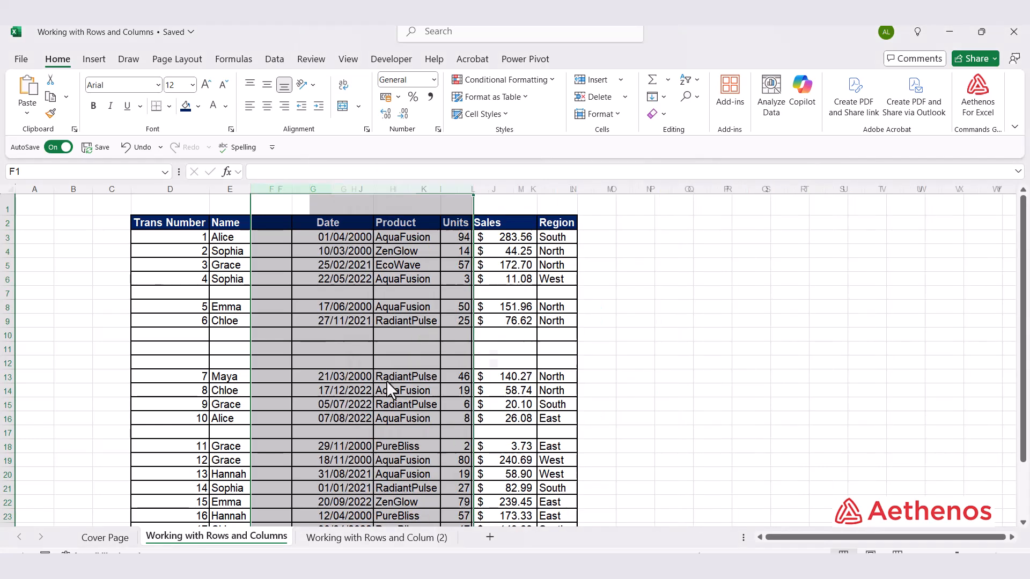
- Delete the blank rows 7, 10 to 12 and 17 from the sales table in one operation
scroll(387, 382, down, 1)
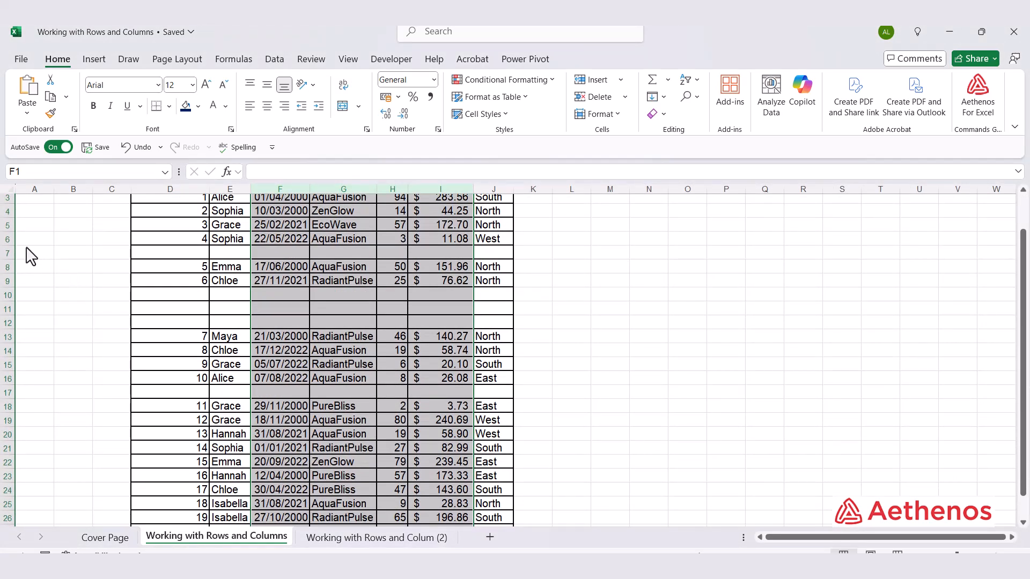
click(7, 252)
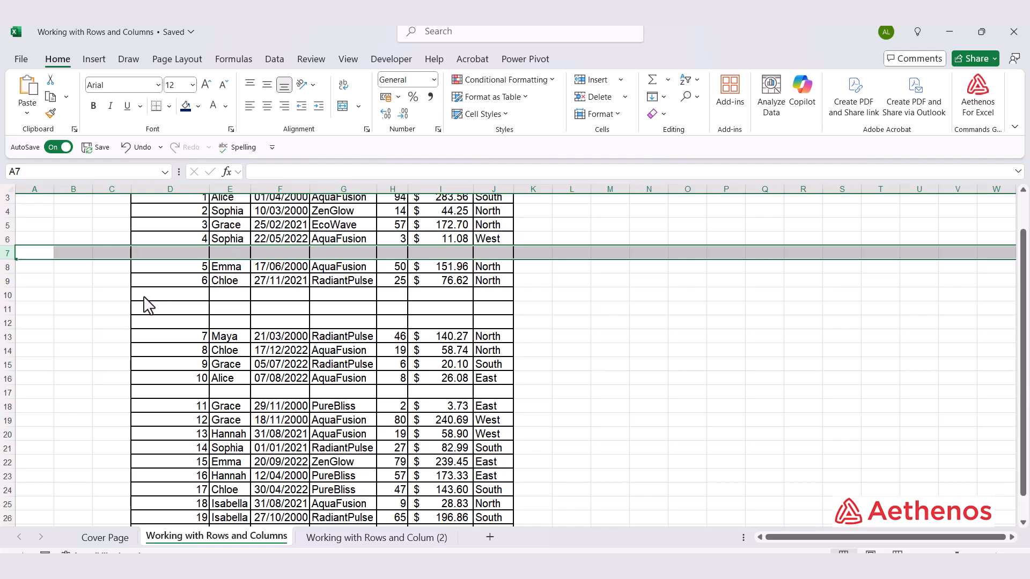
ctrl+click(7, 295)
ctrl+click(7, 309)
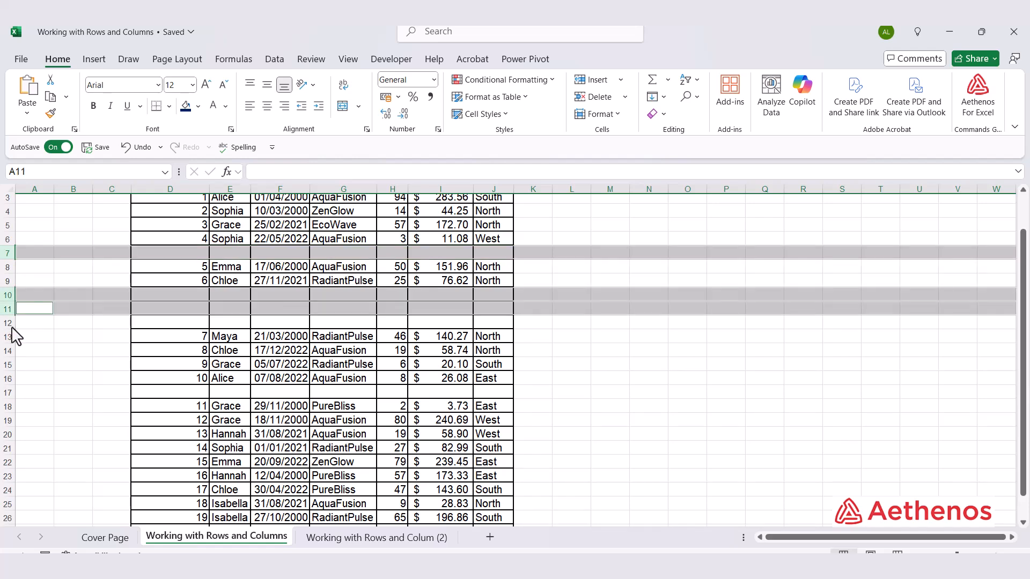
ctrl+click(11, 329)
ctrl+click(9, 325)
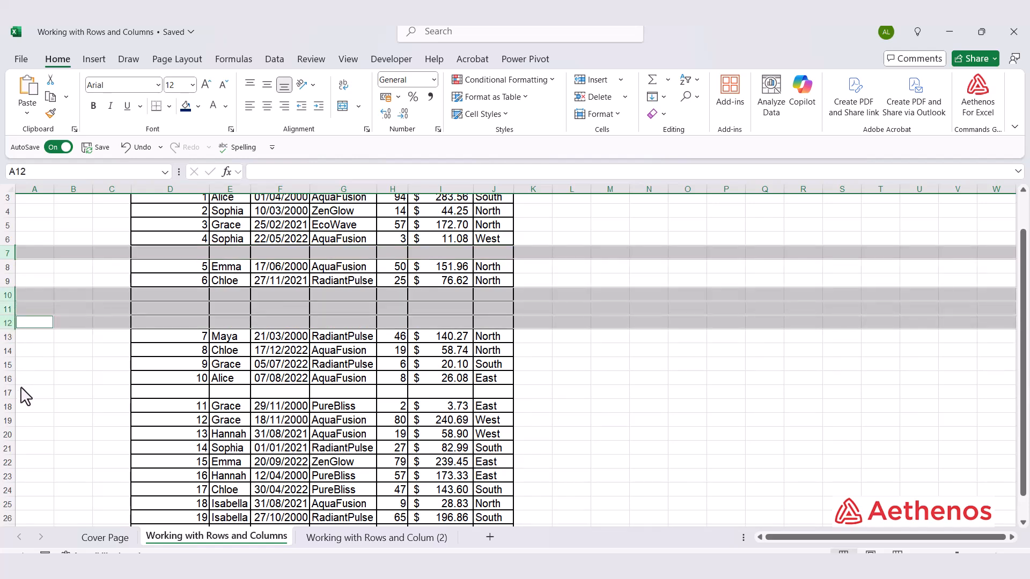
ctrl+click(10, 394)
right_click(11, 322)
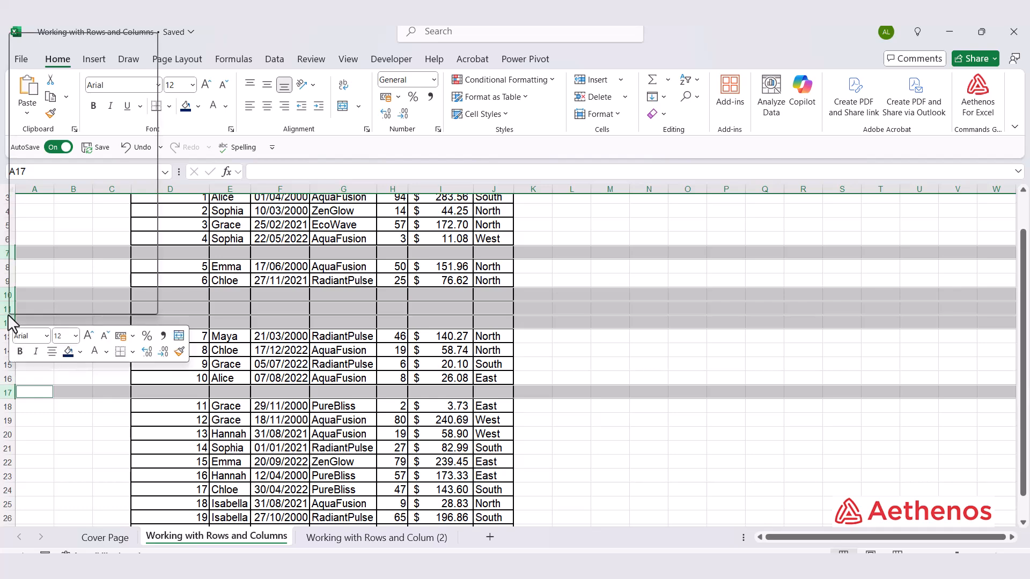
click(69, 207)
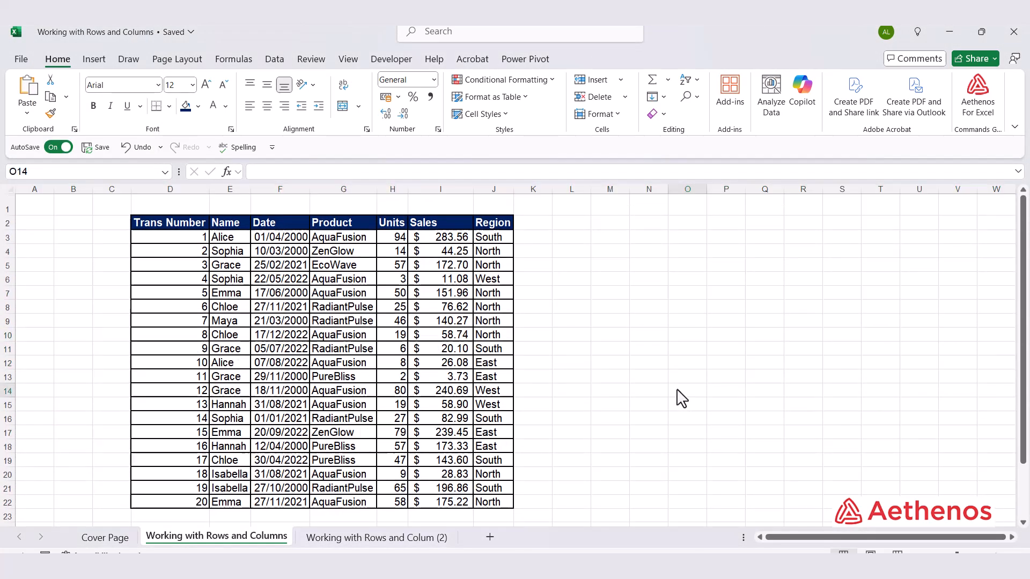
click(683, 391)
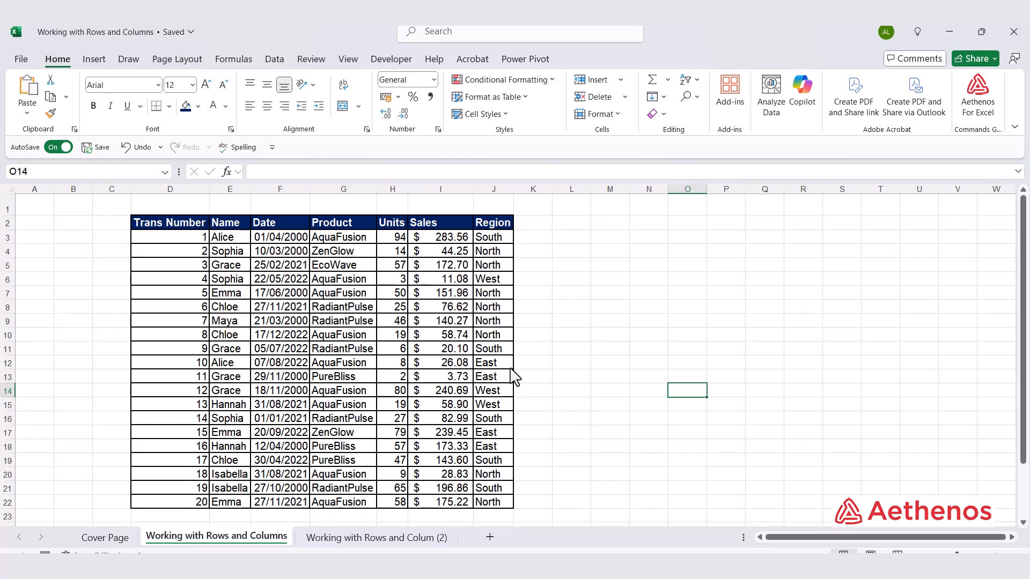
- Delete the Date column and the row of transaction number 6 from the table
click(281, 192)
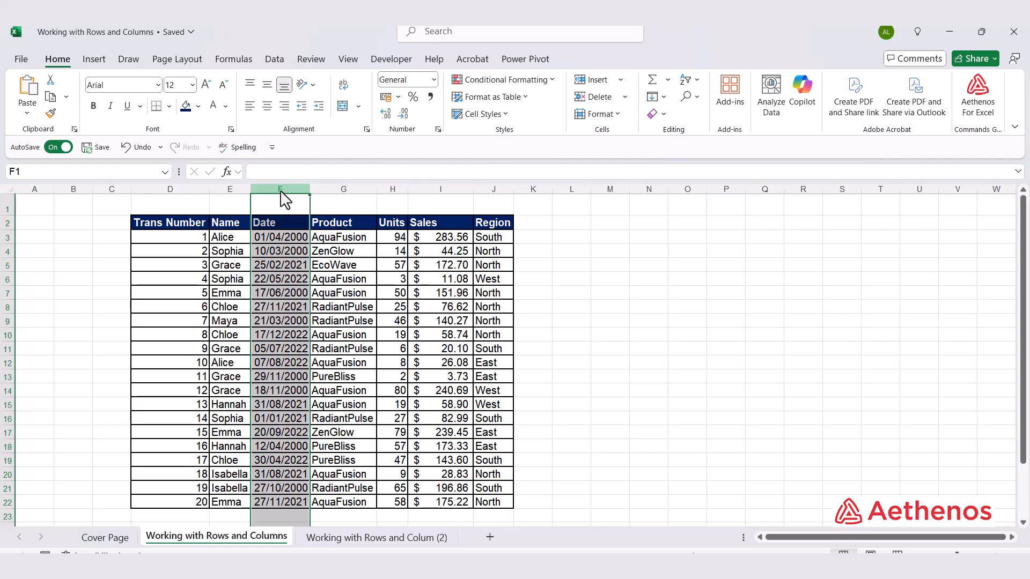
key(ctrl+minus)
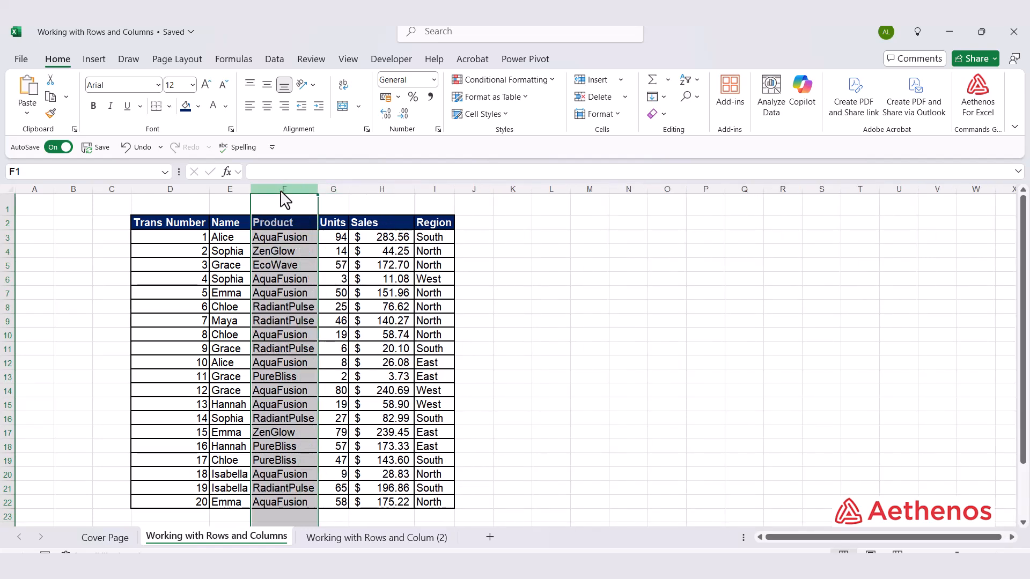
click(6, 307)
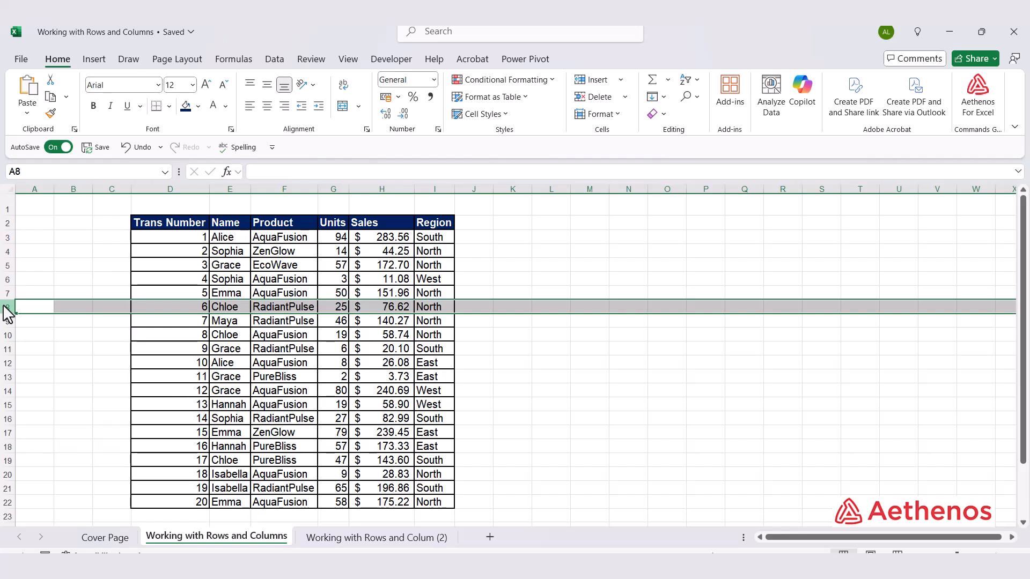
key(ctrl+minus)
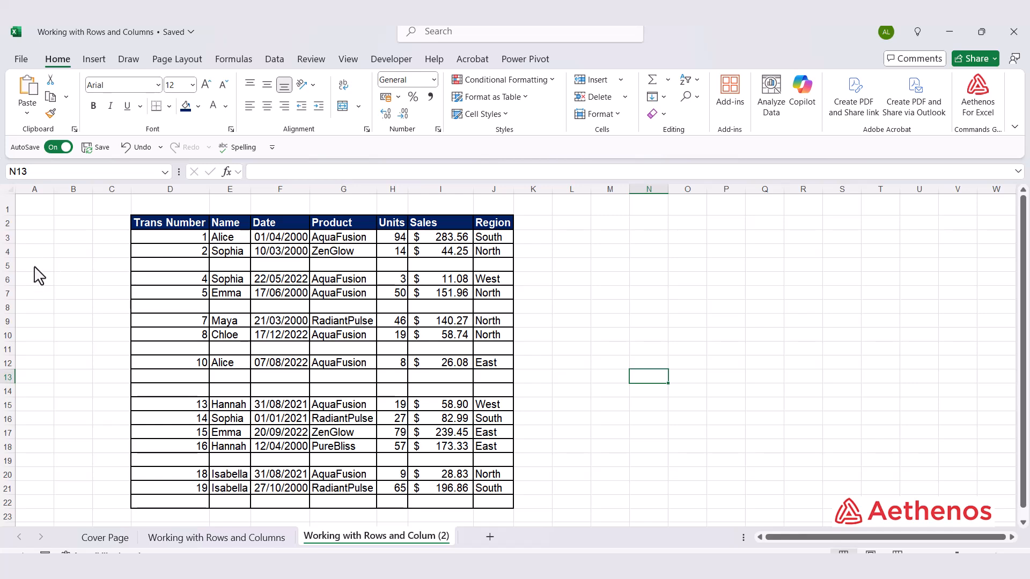
click(6, 266)
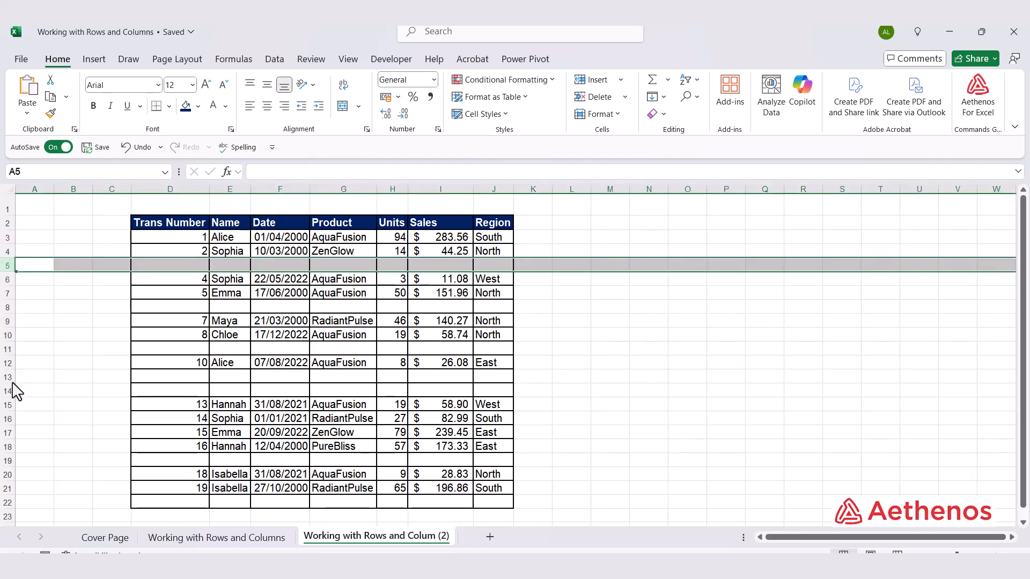
drag(11, 379, 6, 389)
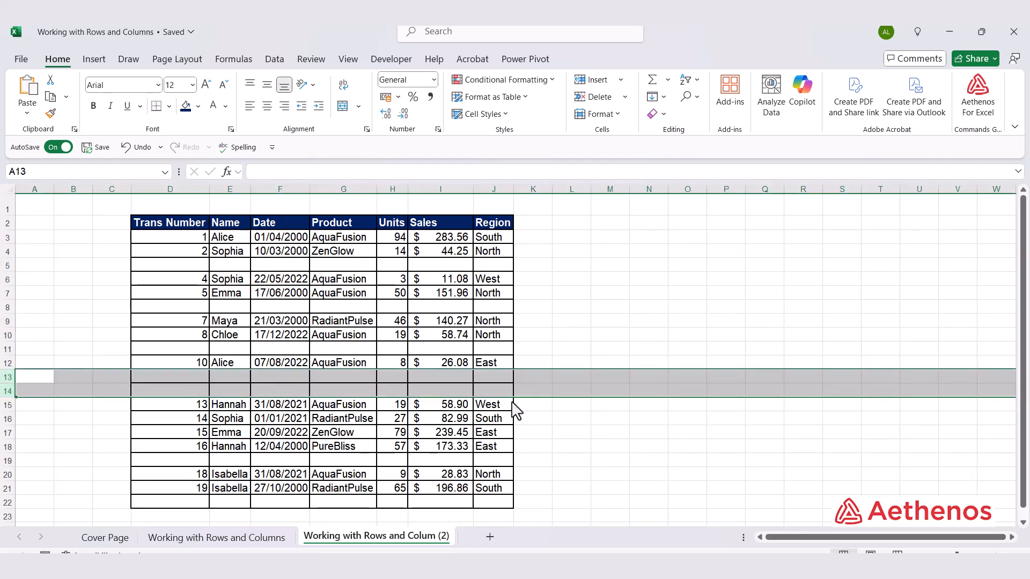
click(518, 390)
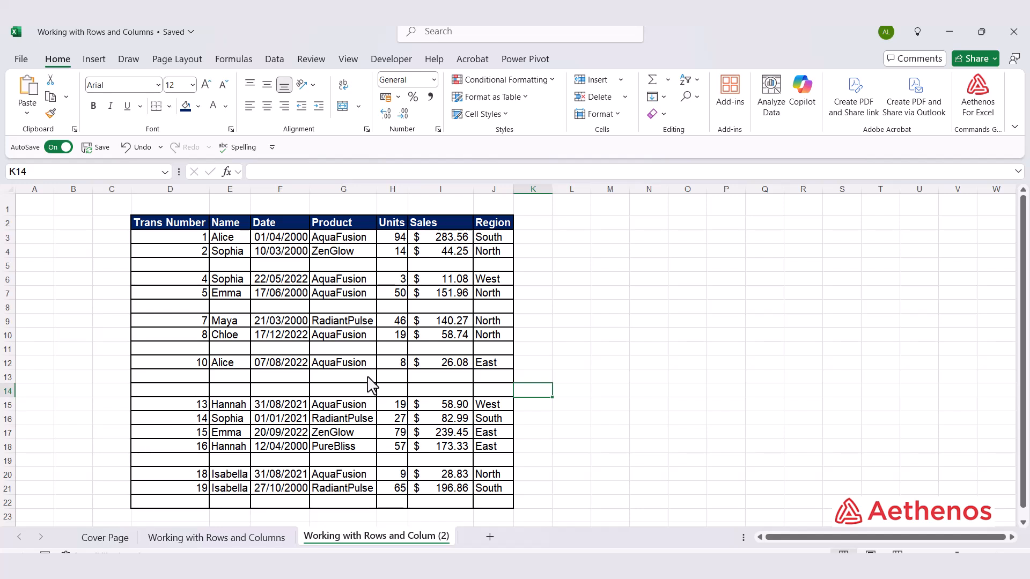
- Select all blank cells in the table range D2:J22 with Go To Special and delete their sheet rows
drag(184, 223, 487, 494)
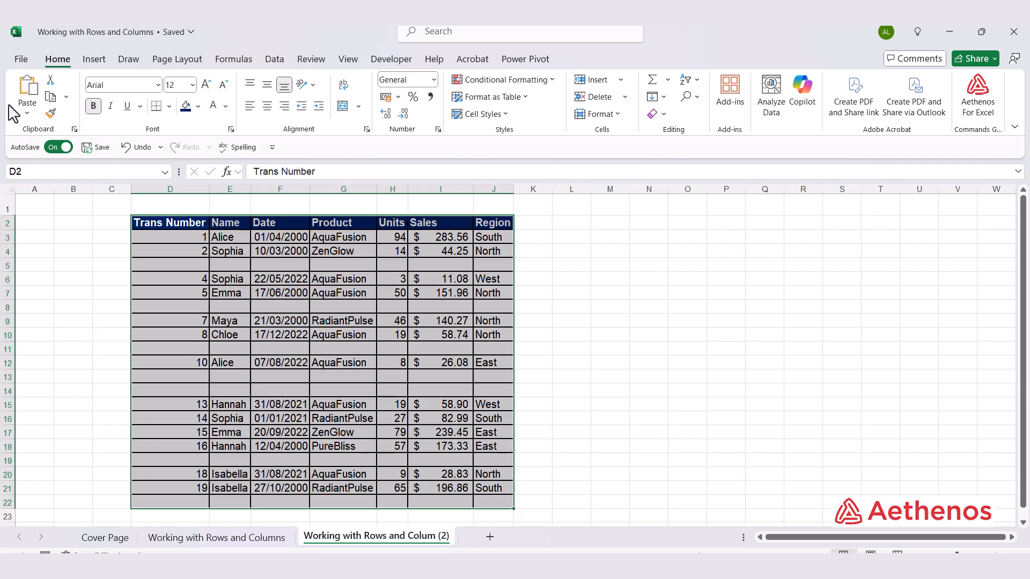
click(694, 99)
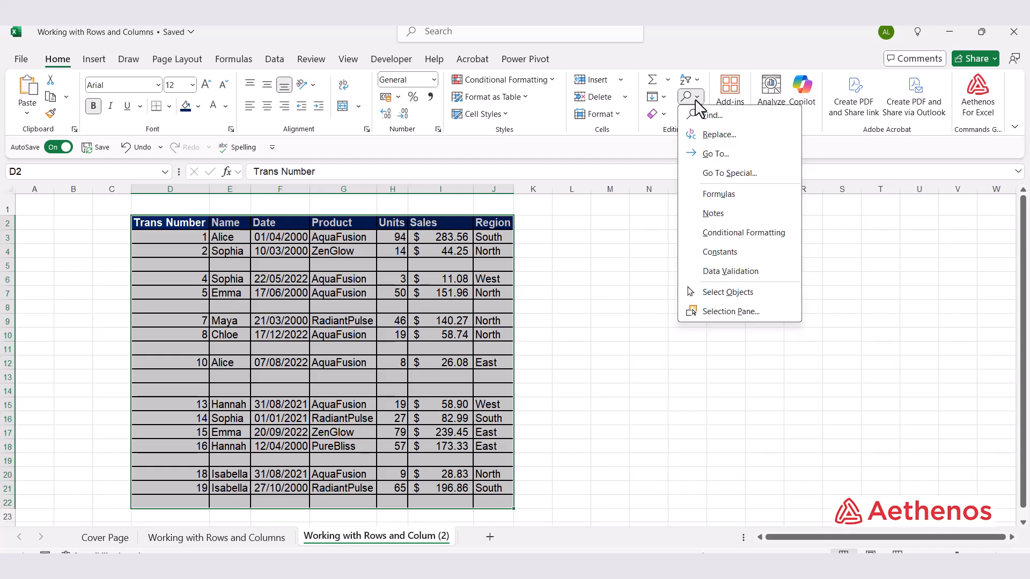
click(719, 177)
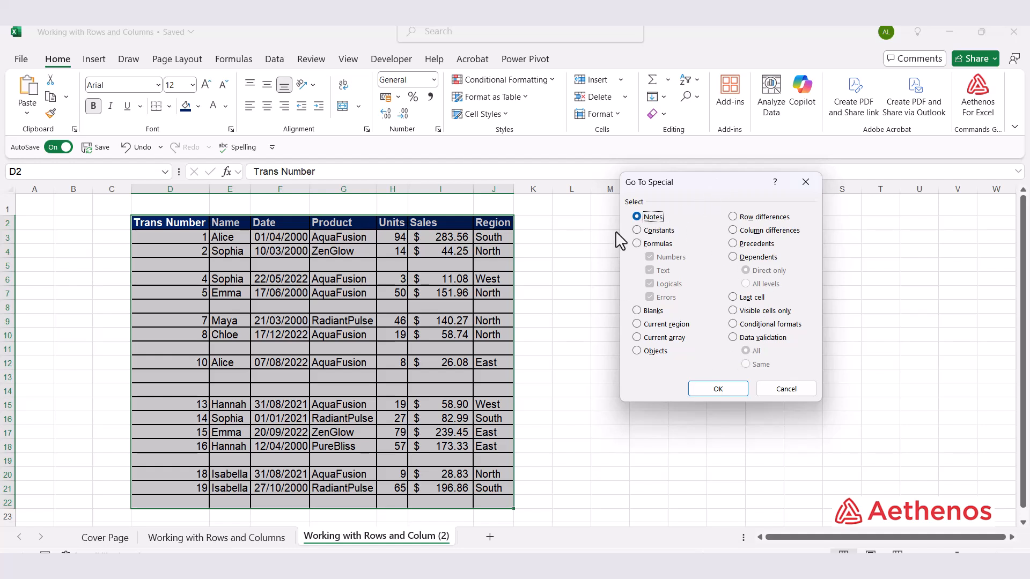
click(637, 311)
click(718, 389)
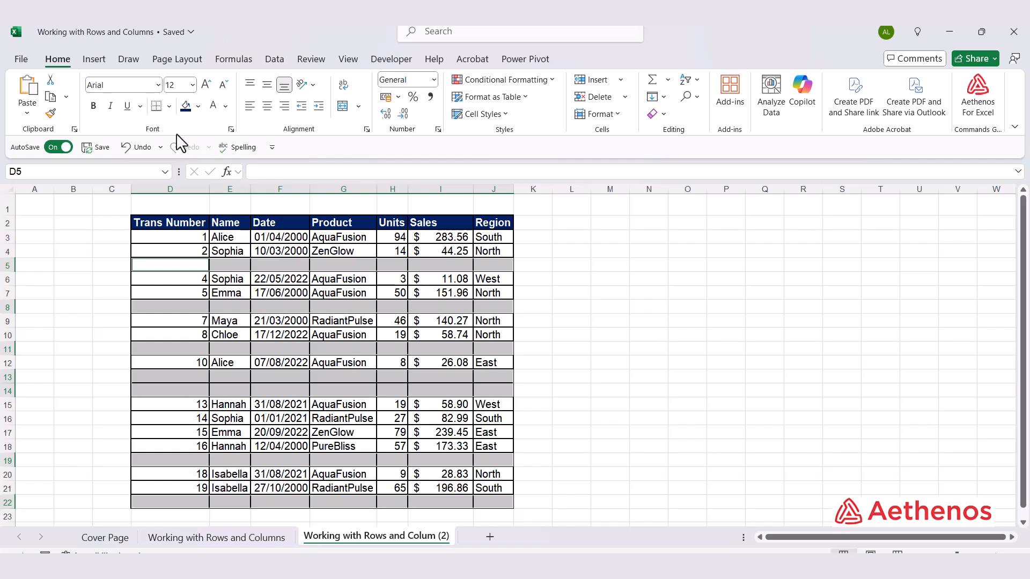
click(624, 98)
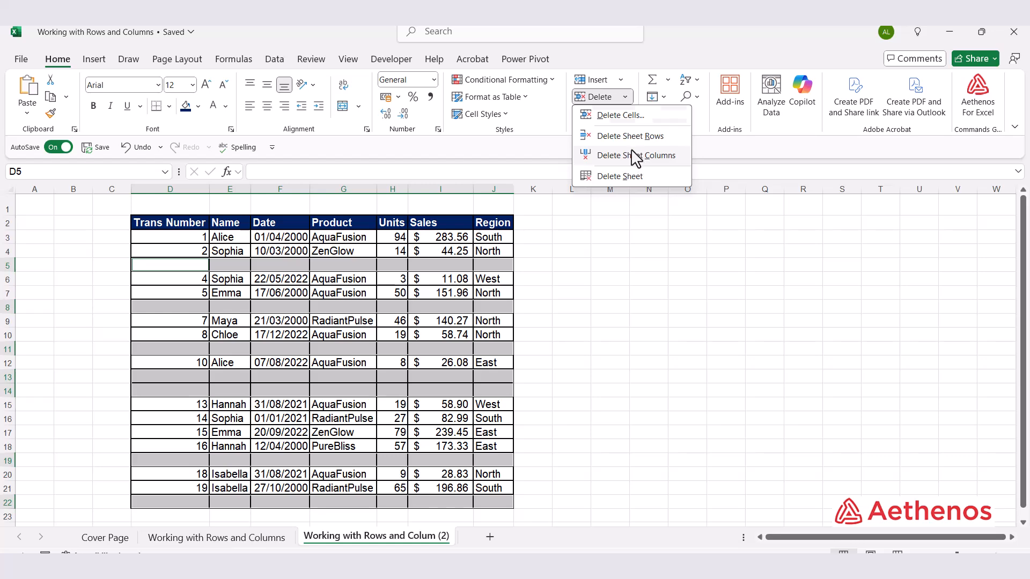
click(630, 139)
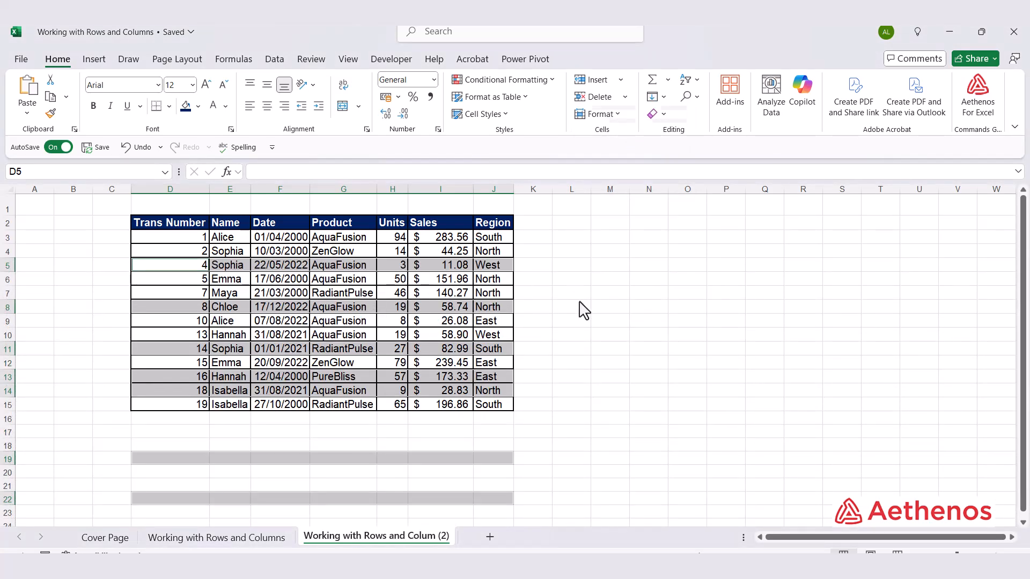
click(595, 355)
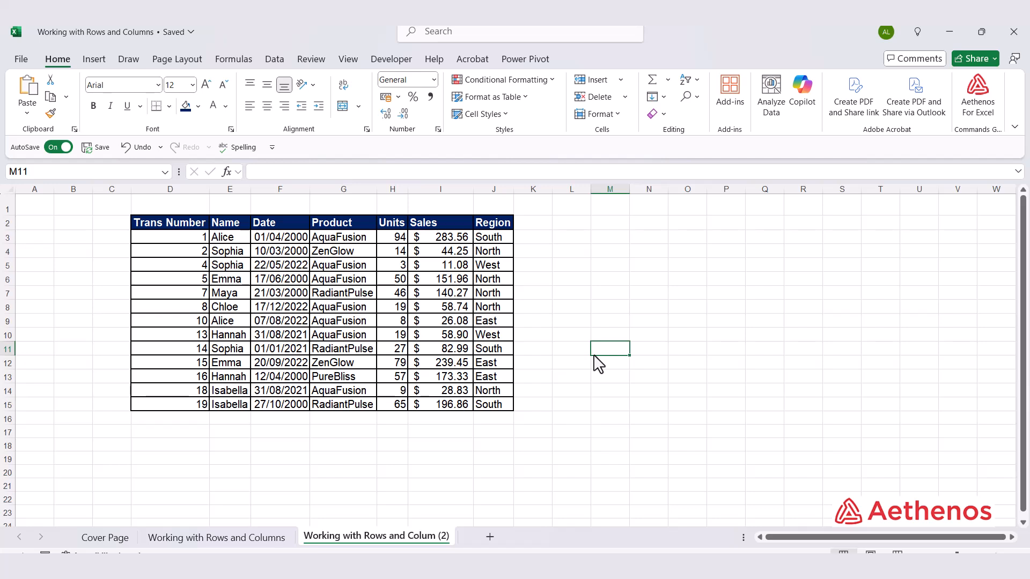
key(ctrl+g)
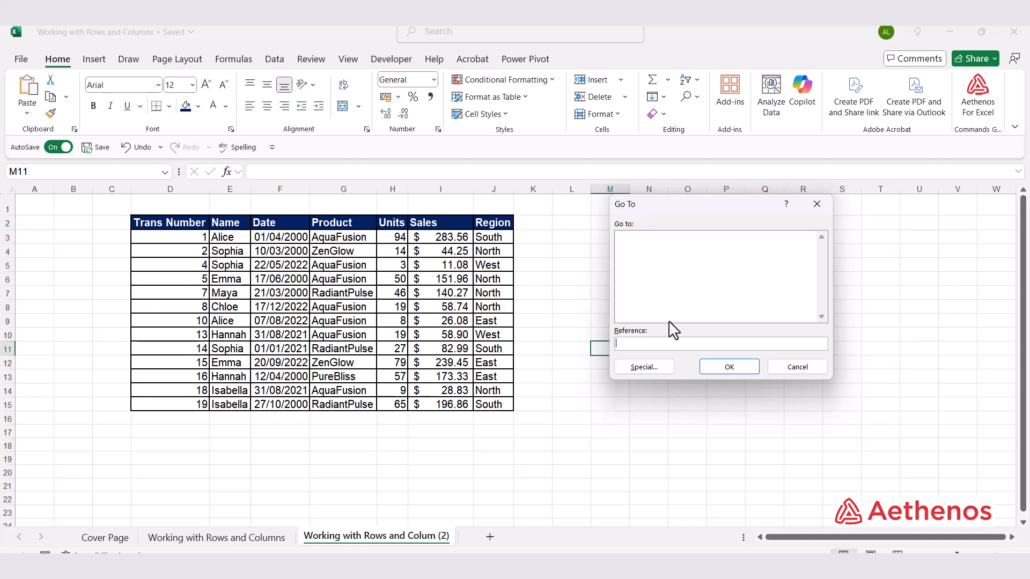
click(644, 366)
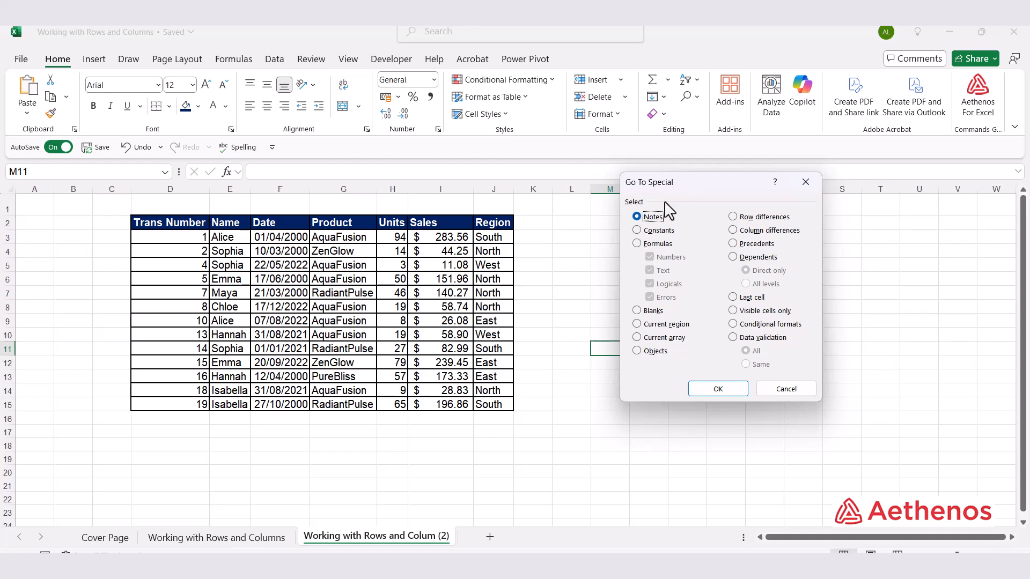
click(786, 389)
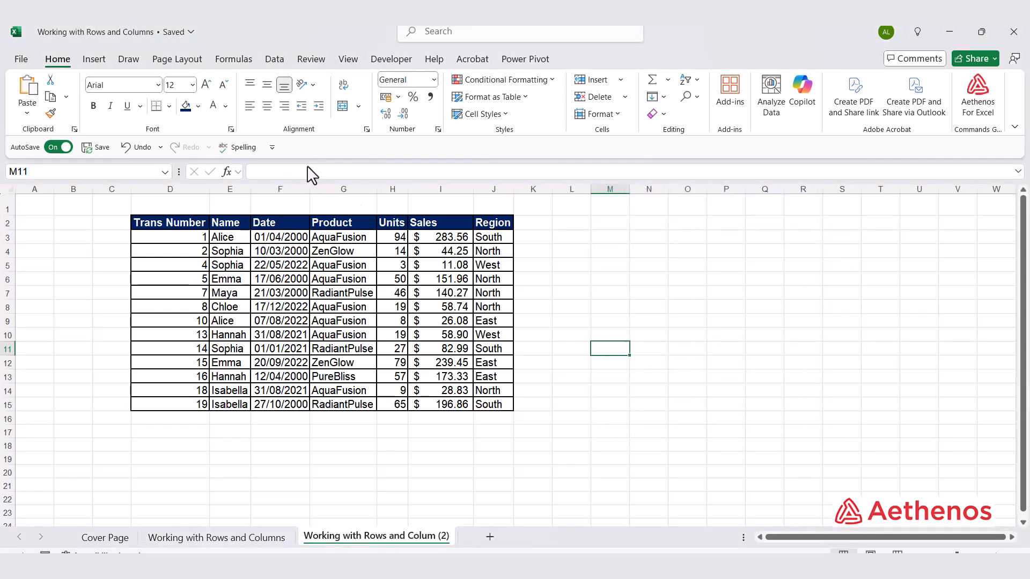
- Hide the Date column F
click(287, 187)
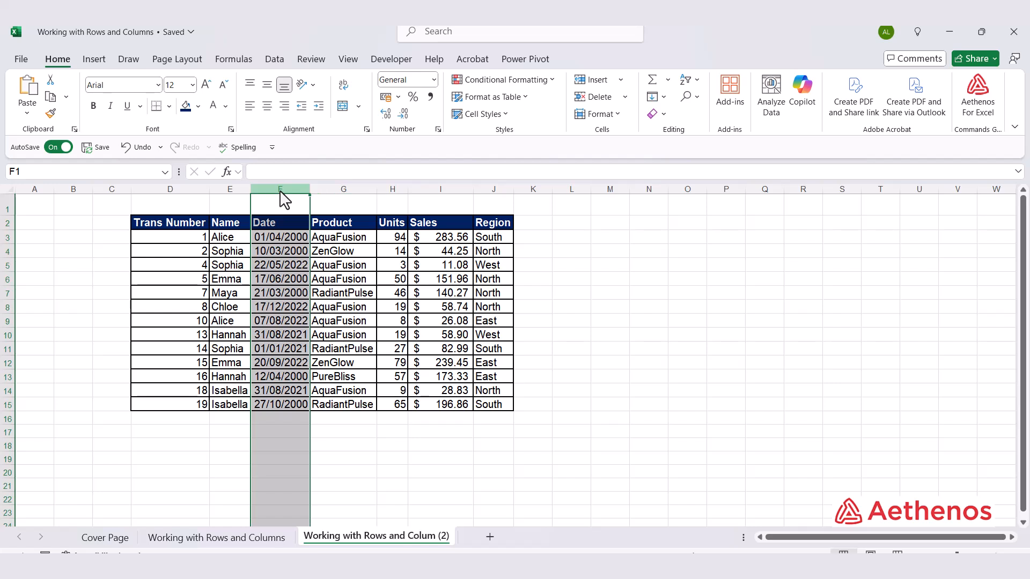
right_click(284, 191)
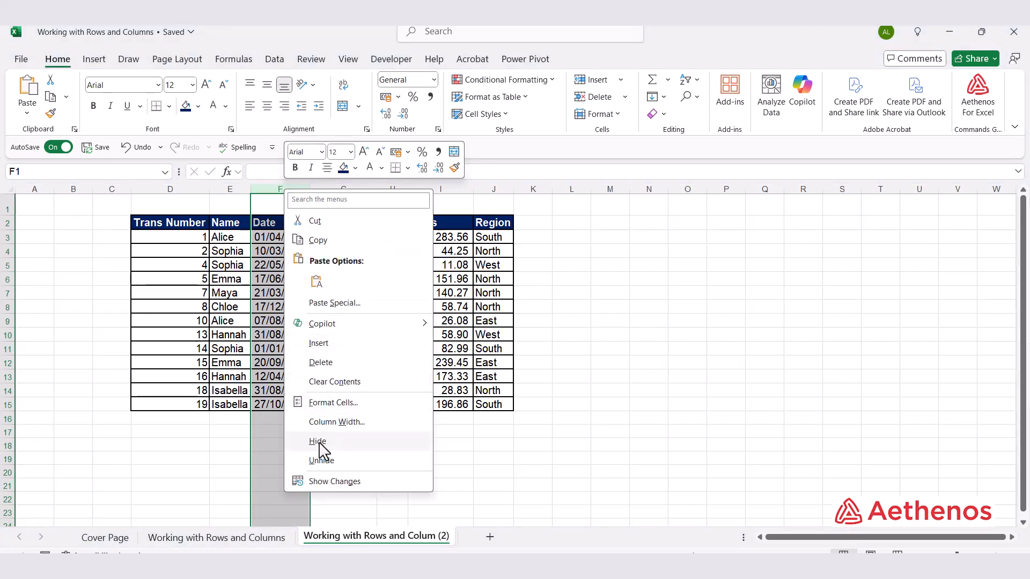
click(358, 443)
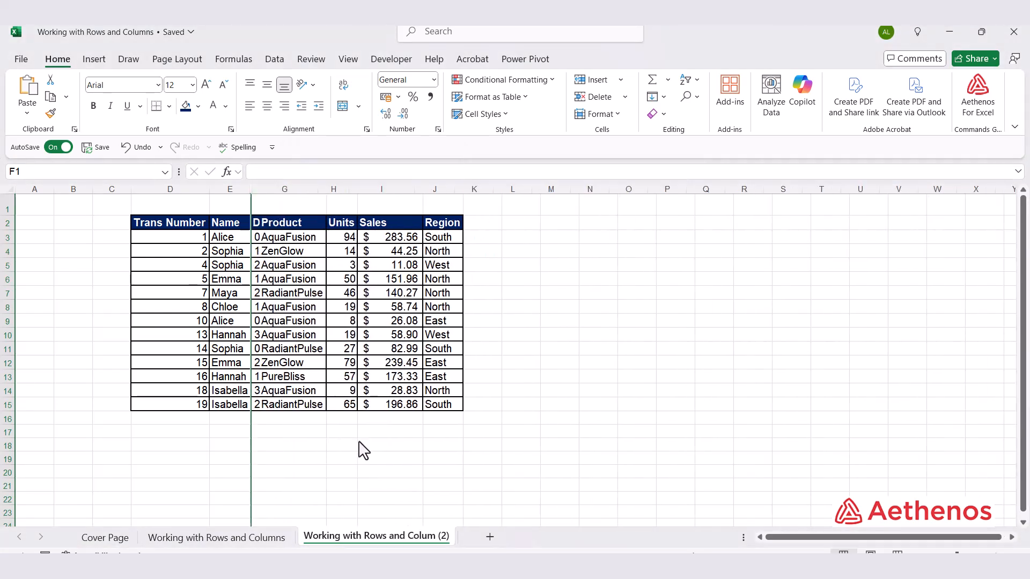
- Hide row 7, which holds transaction number 7
click(8, 294)
right_click(8, 294)
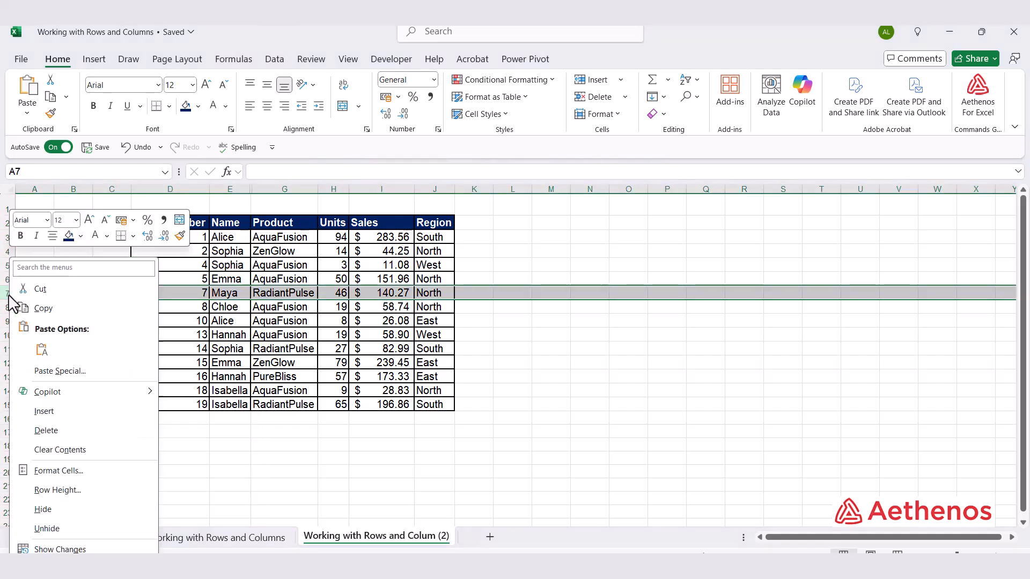
click(94, 511)
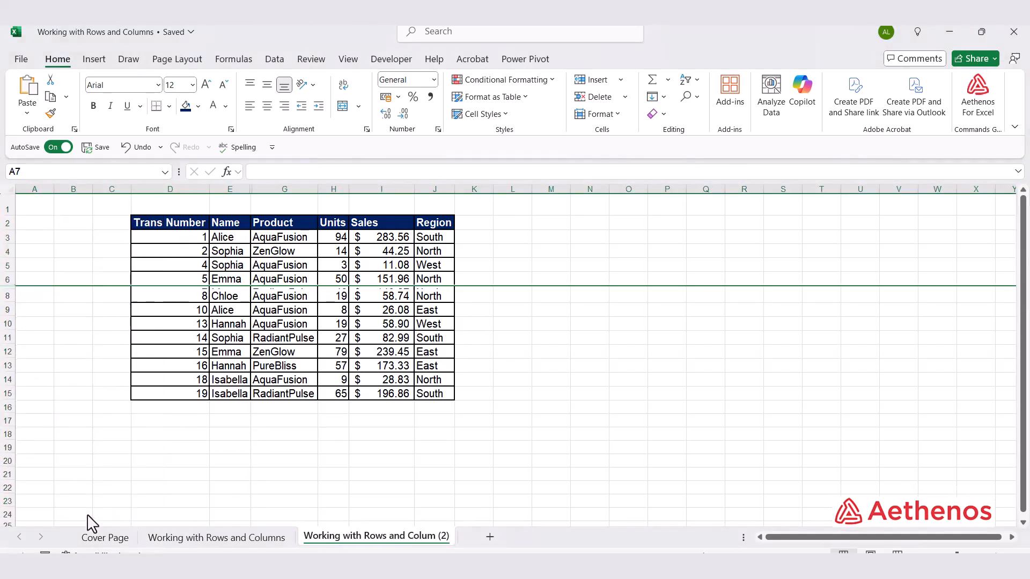
click(561, 349)
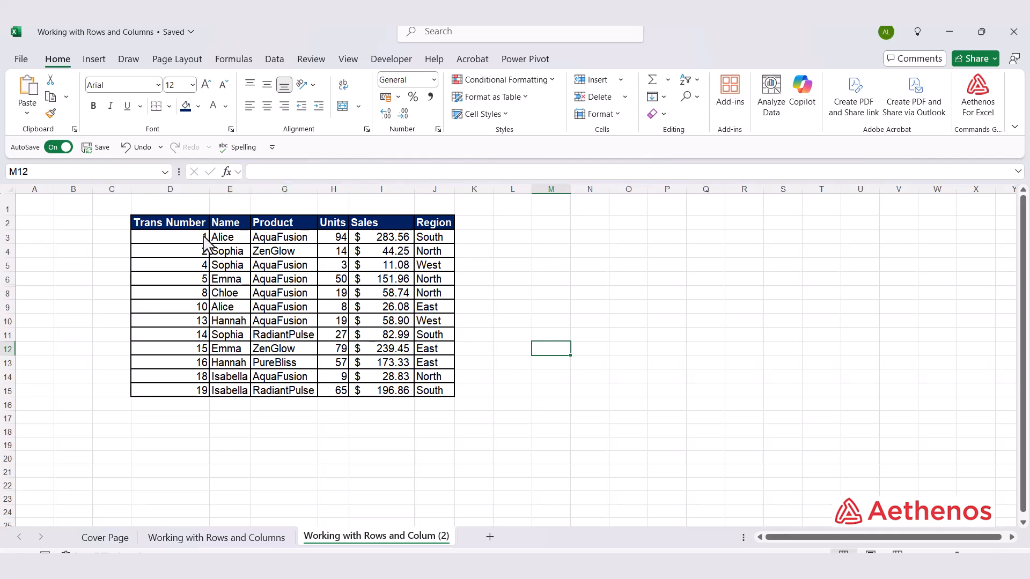
click(9, 280)
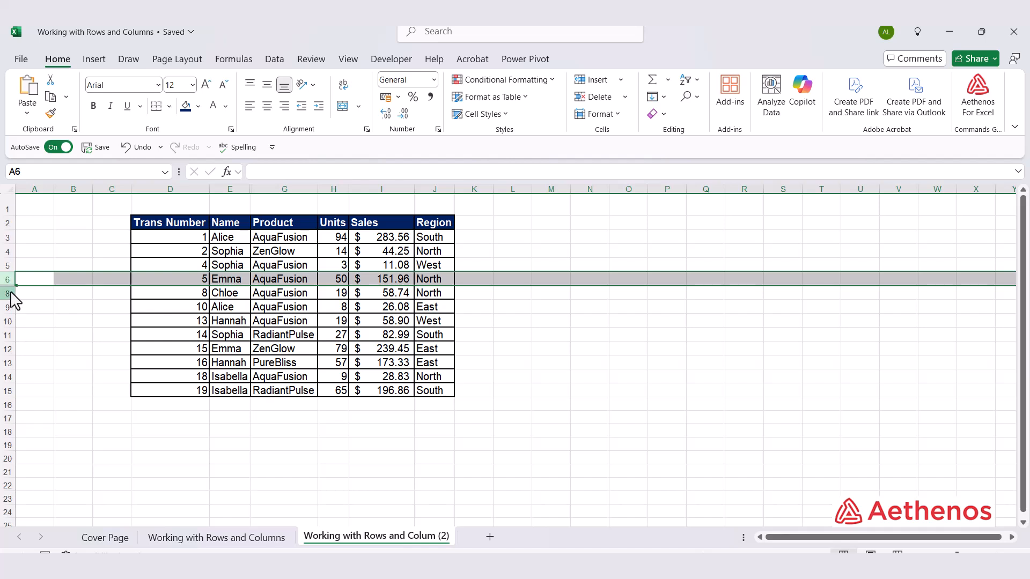
click(15, 293)
click(9, 280)
click(228, 190)
click(266, 189)
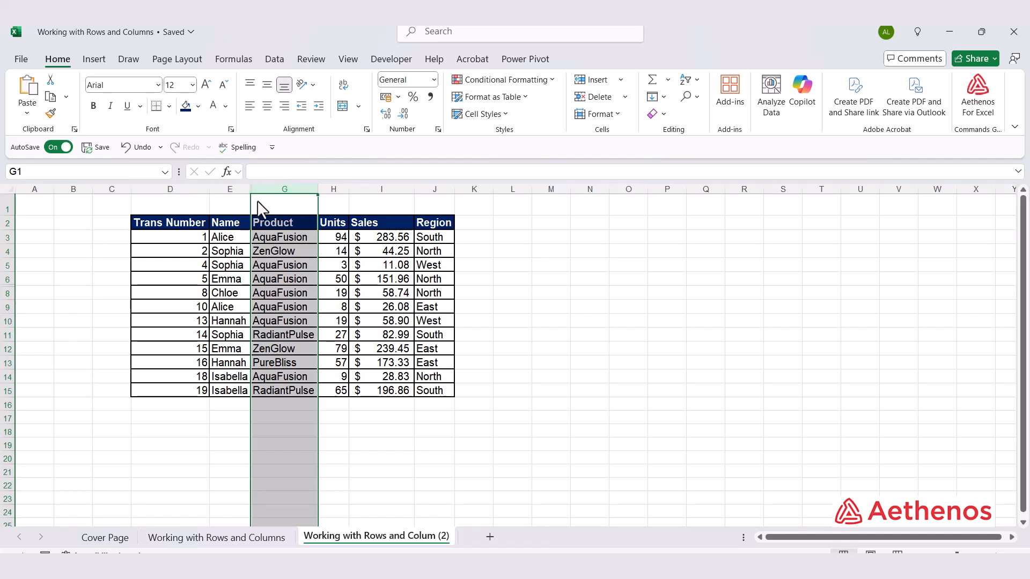
click(107, 337)
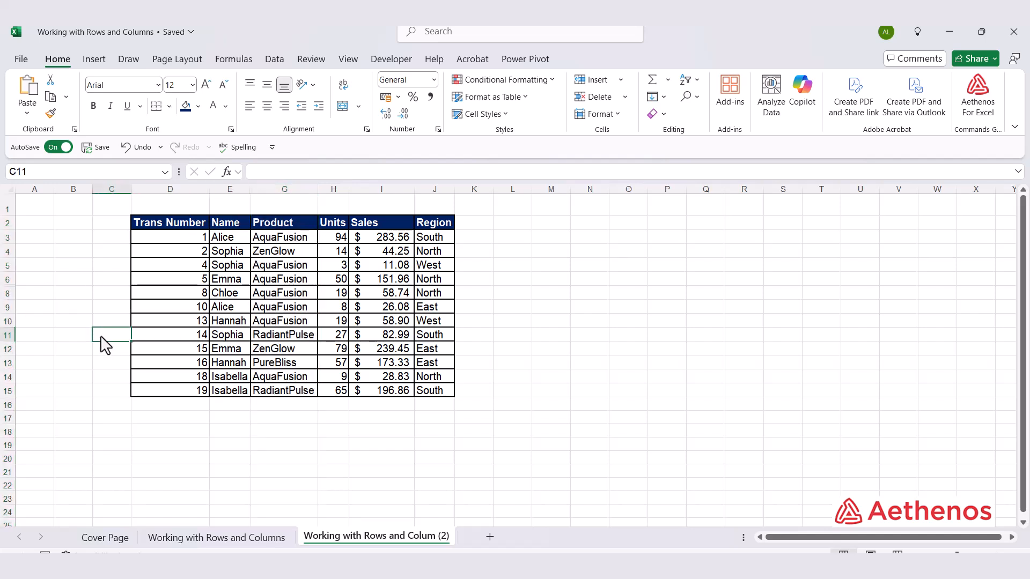
- Hide the non-adjacent rows 5, 8 and 11 together
click(8, 265)
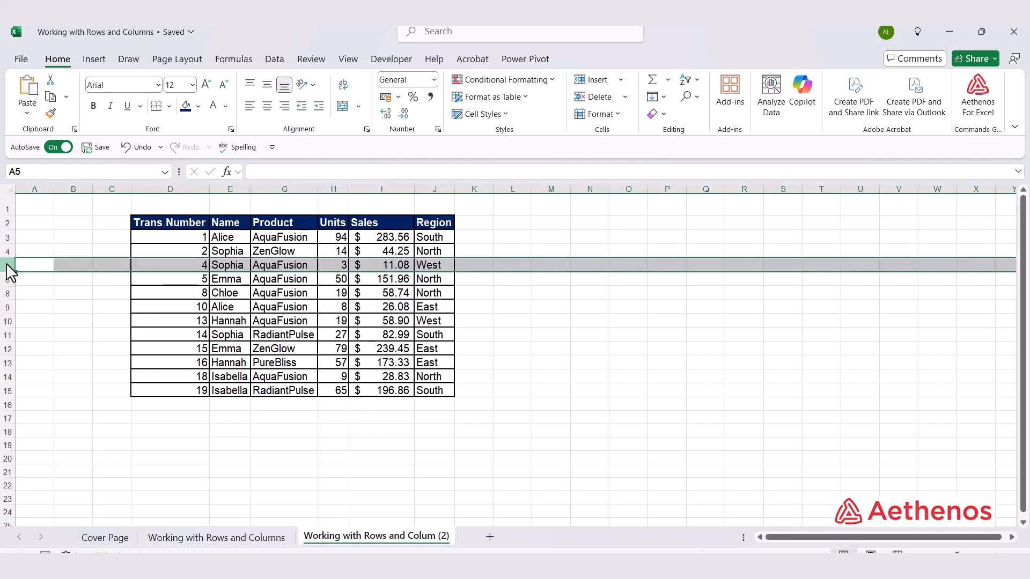
ctrl+click(7, 293)
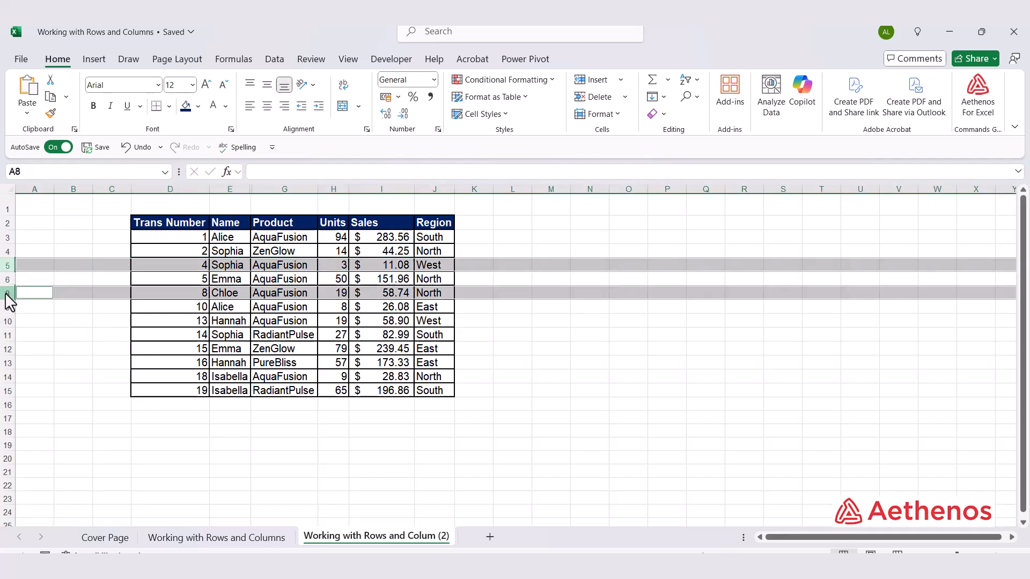
ctrl+click(8, 335)
right_click(8, 336)
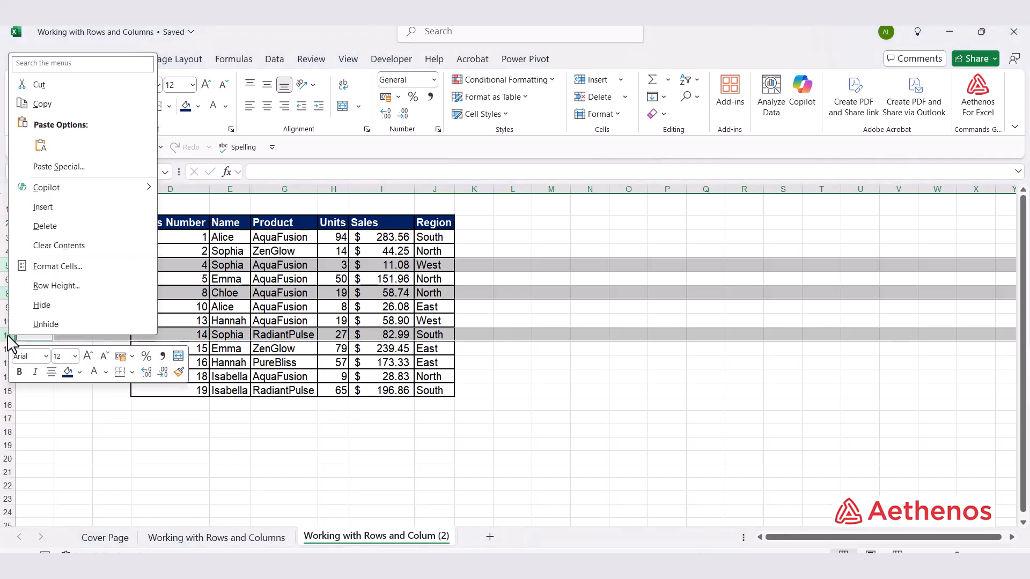
click(42, 305)
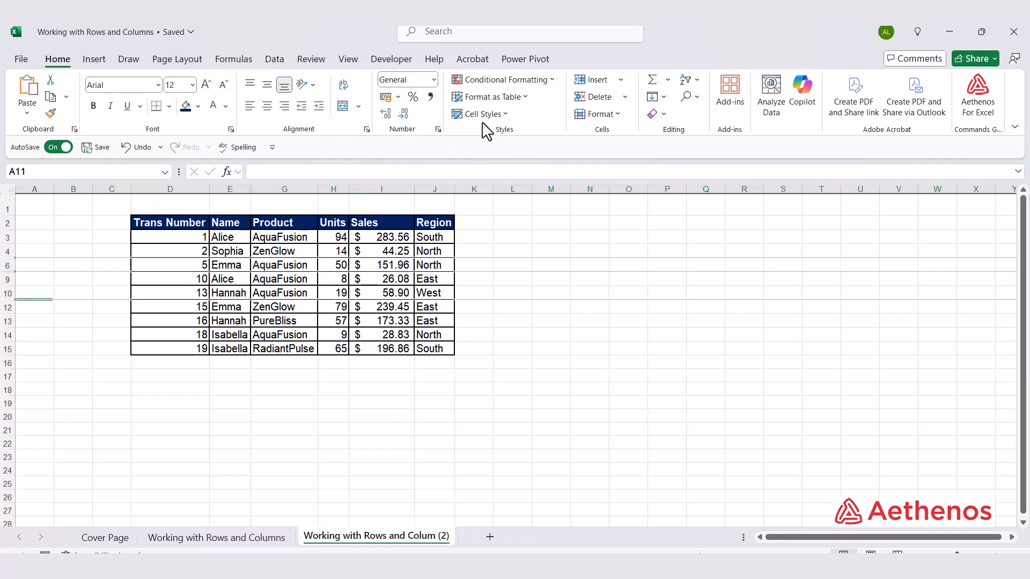
- Look at the Hide & Unhide options available for rows, columns and sheets
click(617, 117)
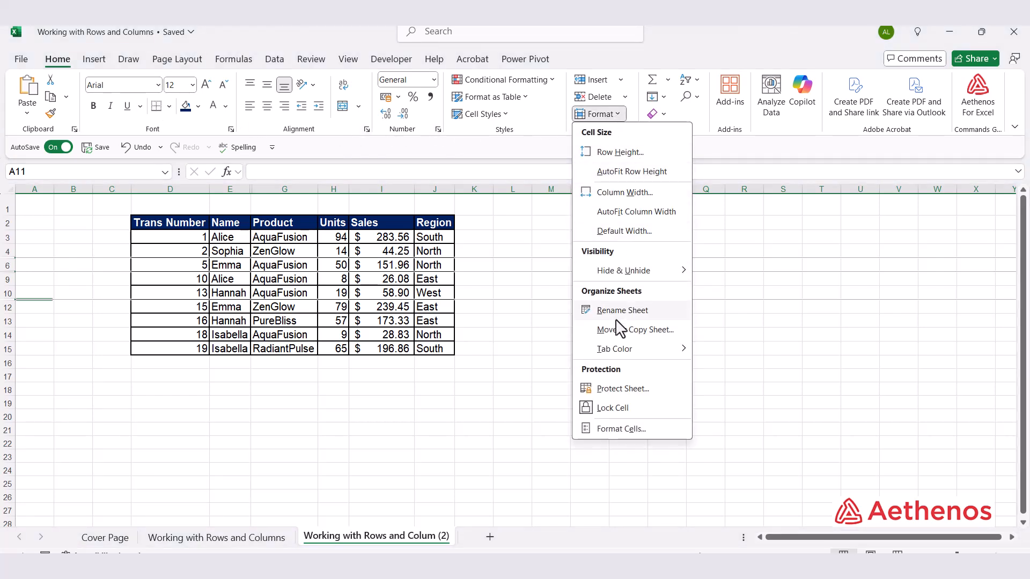
mouse_move(638, 273)
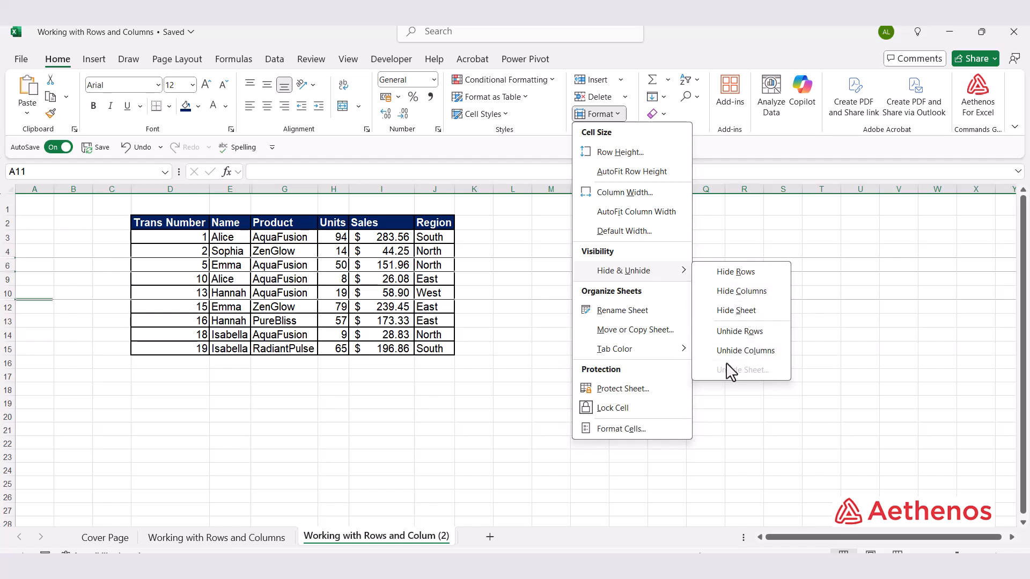
click(500, 386)
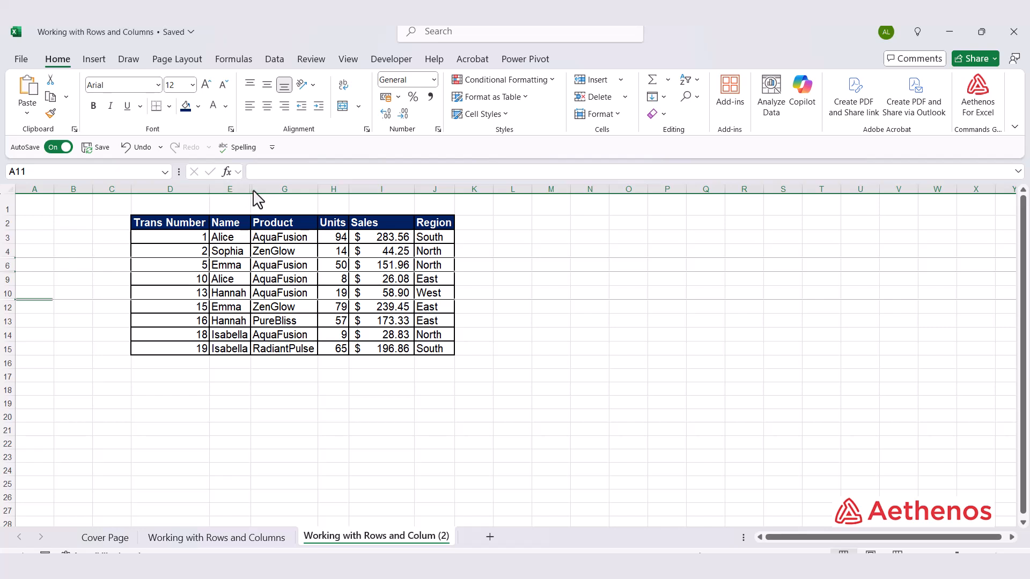
- Unhide the Date column between columns E and G
drag(224, 188, 273, 187)
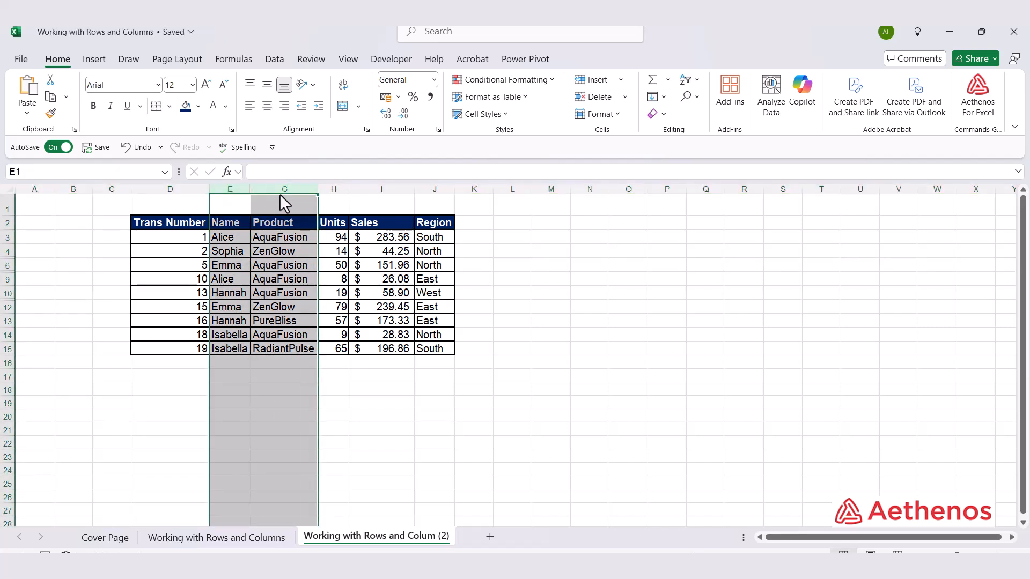
right_click(282, 188)
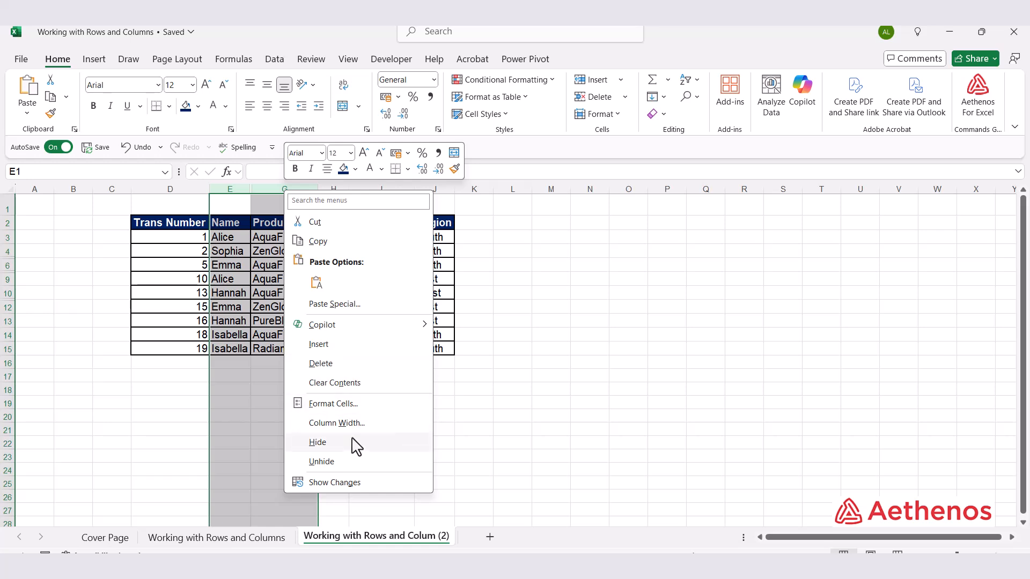
click(335, 460)
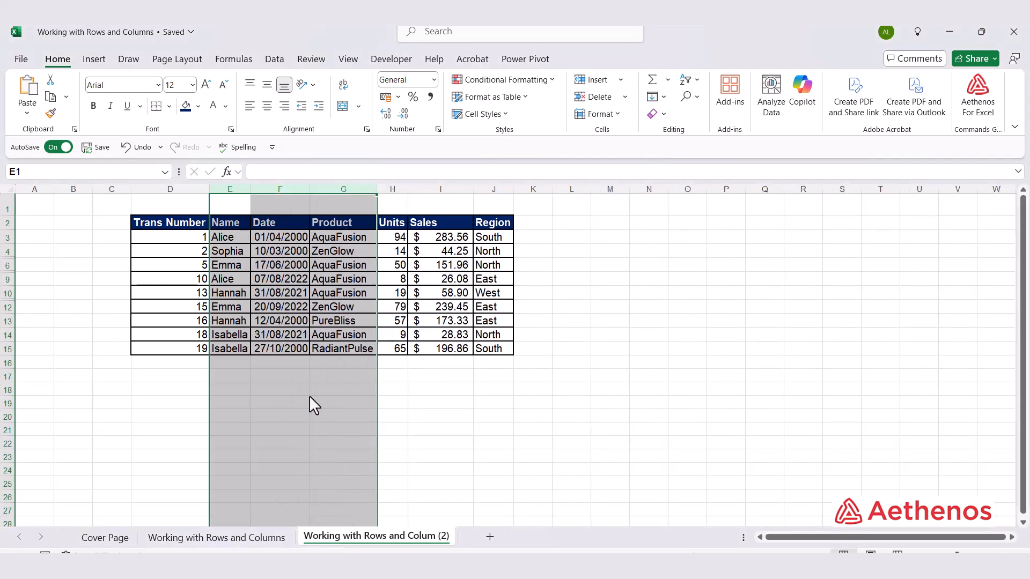
click(305, 402)
- Unhide all hidden rows within rows 3 to 15 of the table
drag(6, 238, 7, 354)
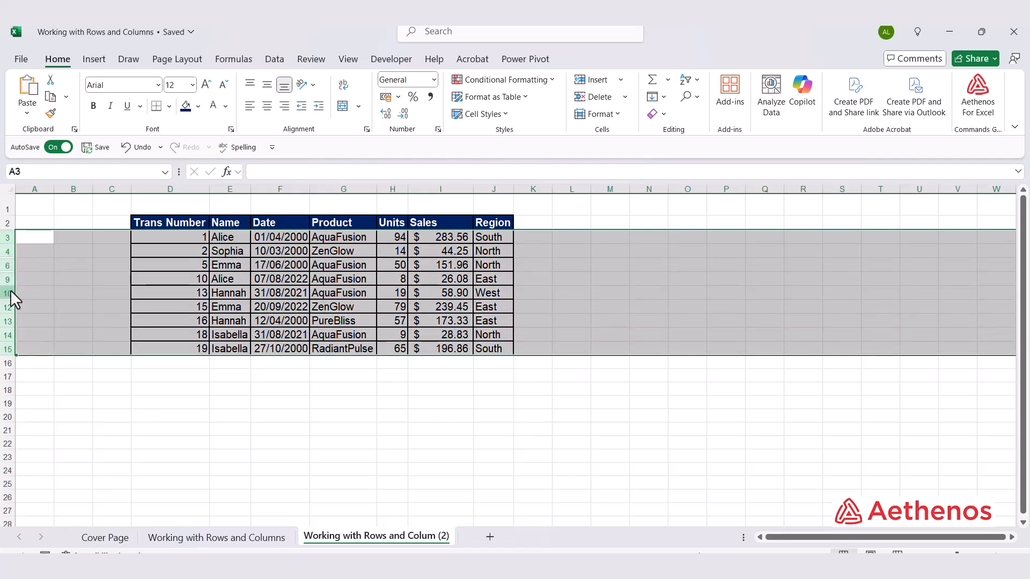
right_click(10, 290)
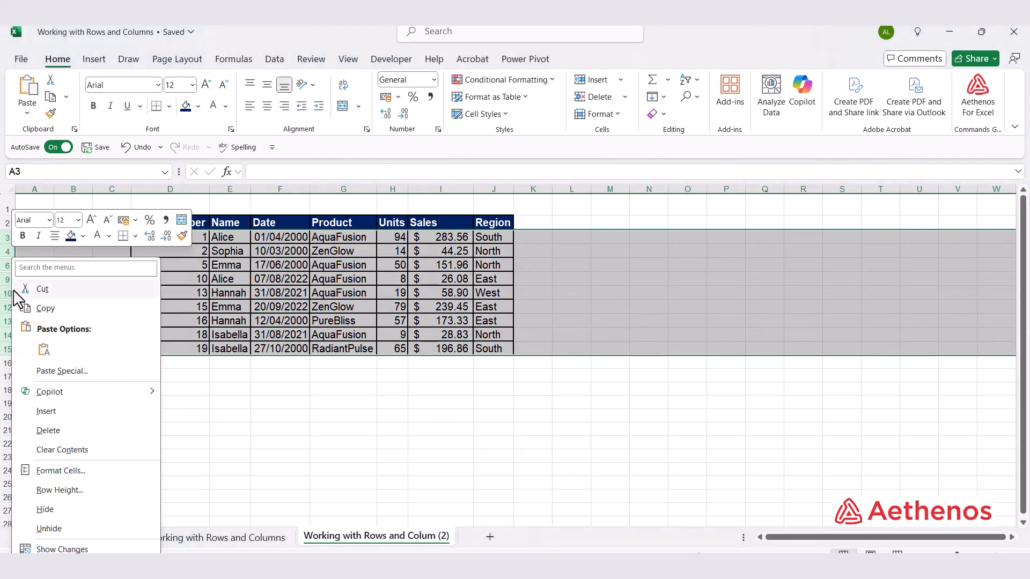
click(48, 529)
click(403, 460)
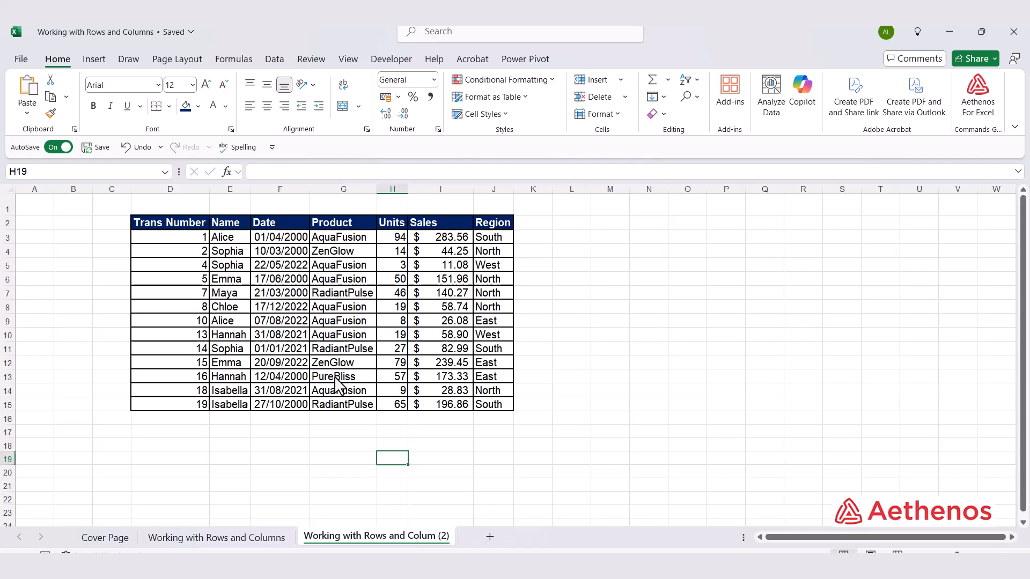
- Select the entire sheet from an empty cell outside the table and view the Unhide option for columns and rows
click(581, 349)
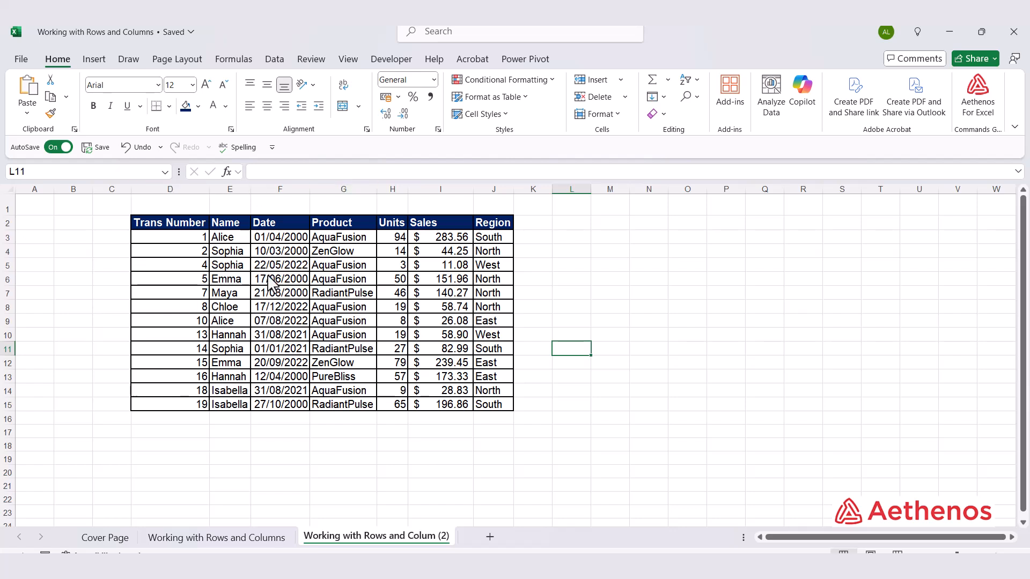
click(611, 322)
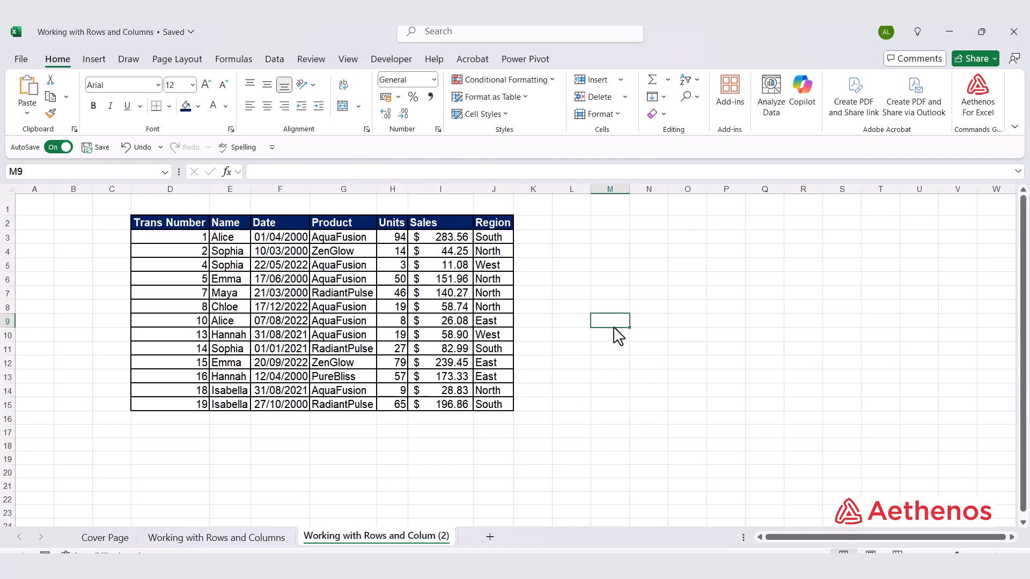
key(ctrl+a)
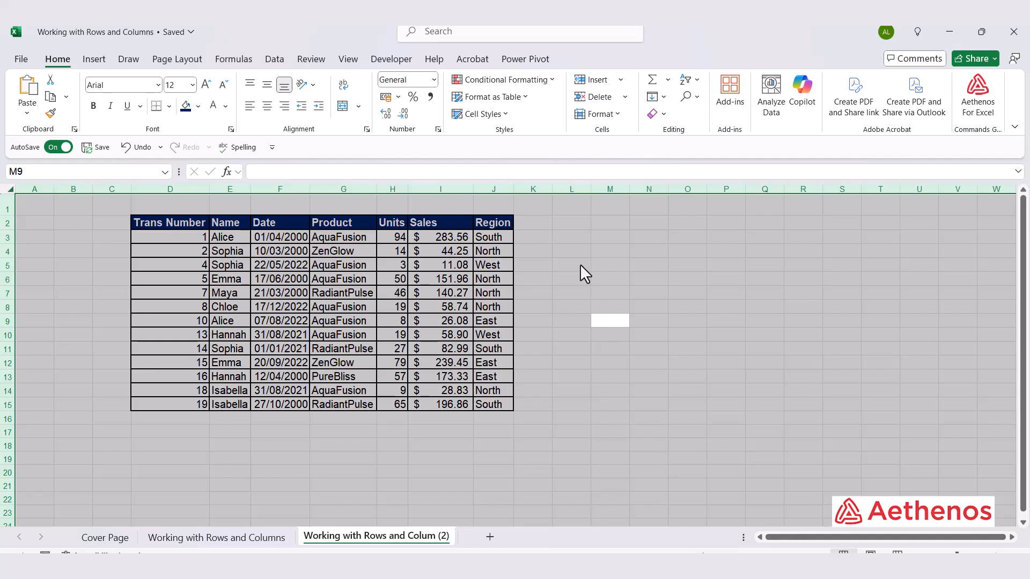
right_click(485, 189)
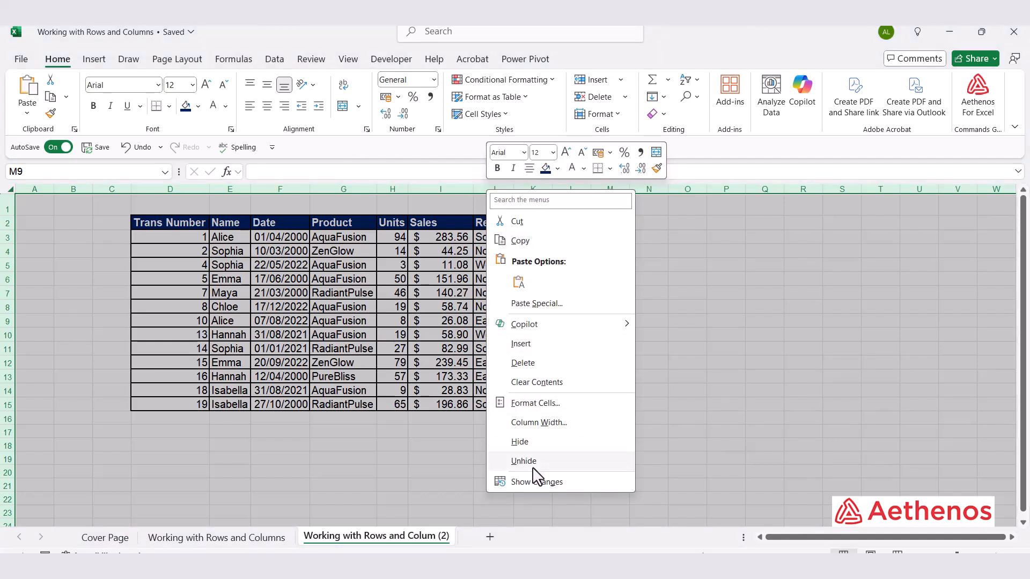
right_click(6, 298)
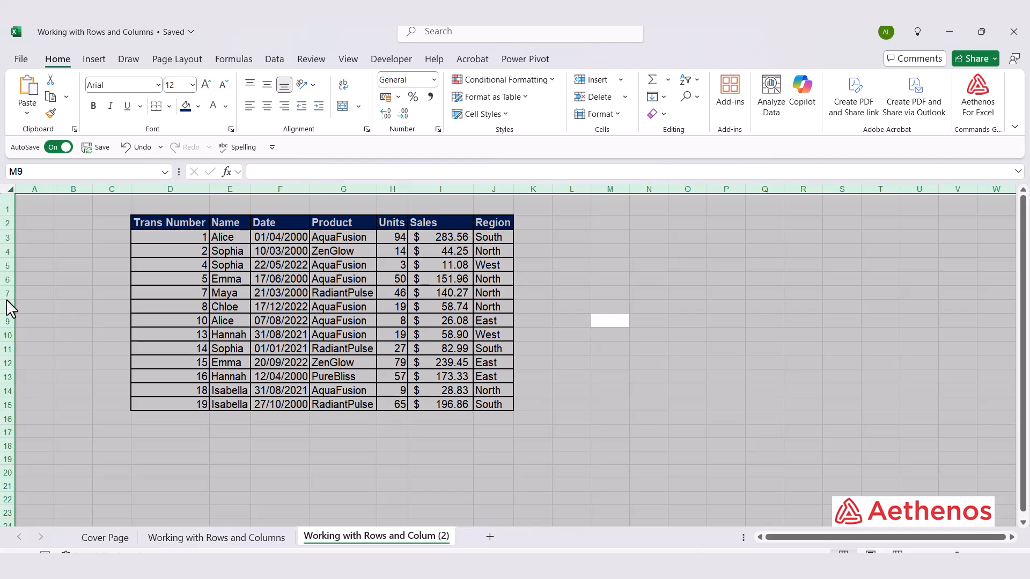
right_click(5, 299)
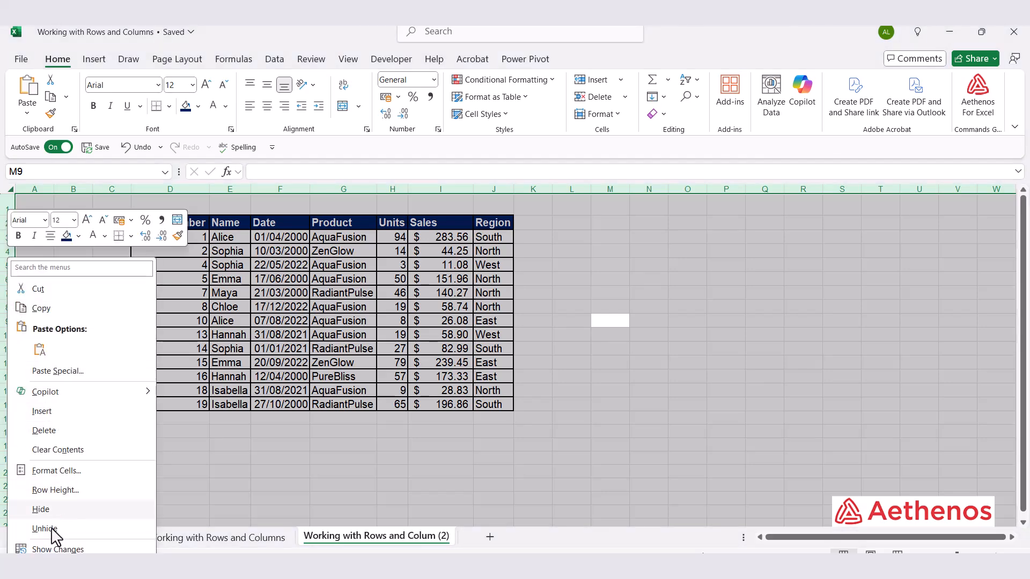
click(674, 409)
click(661, 379)
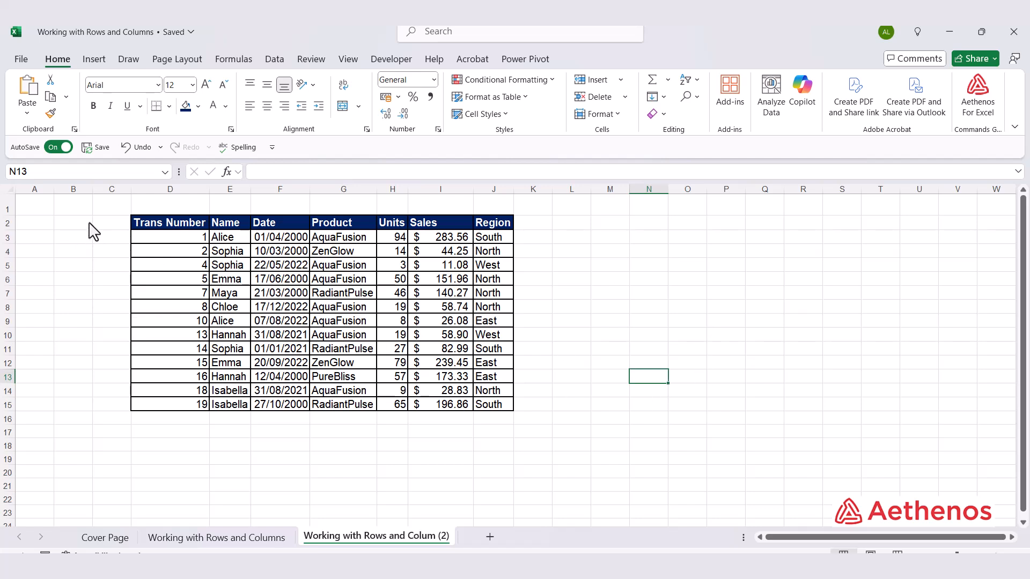
- Reselect the whole sheet, starting at A1, and look up Unhide for all its columns and all its rows
click(10, 190)
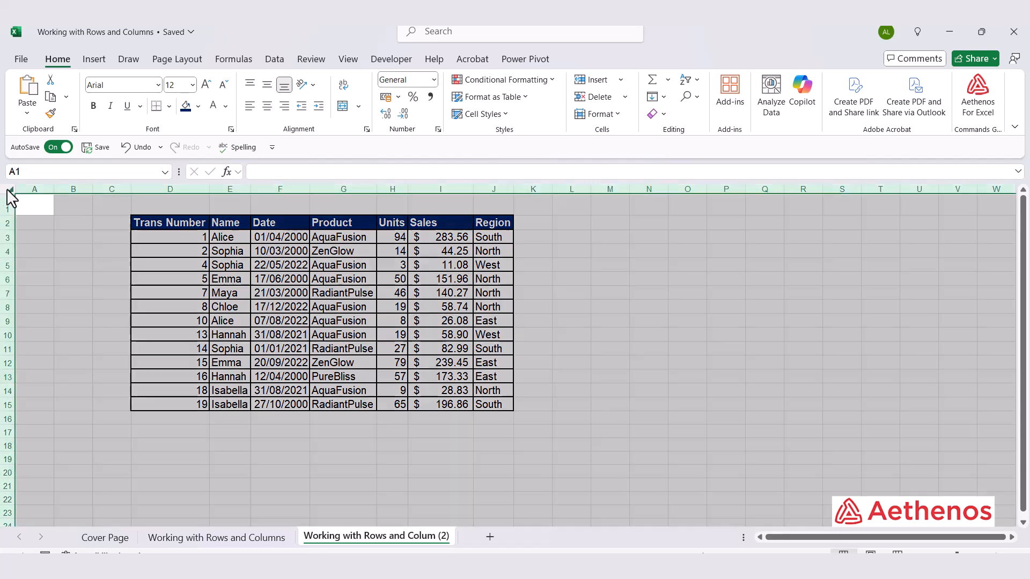
right_click(106, 189)
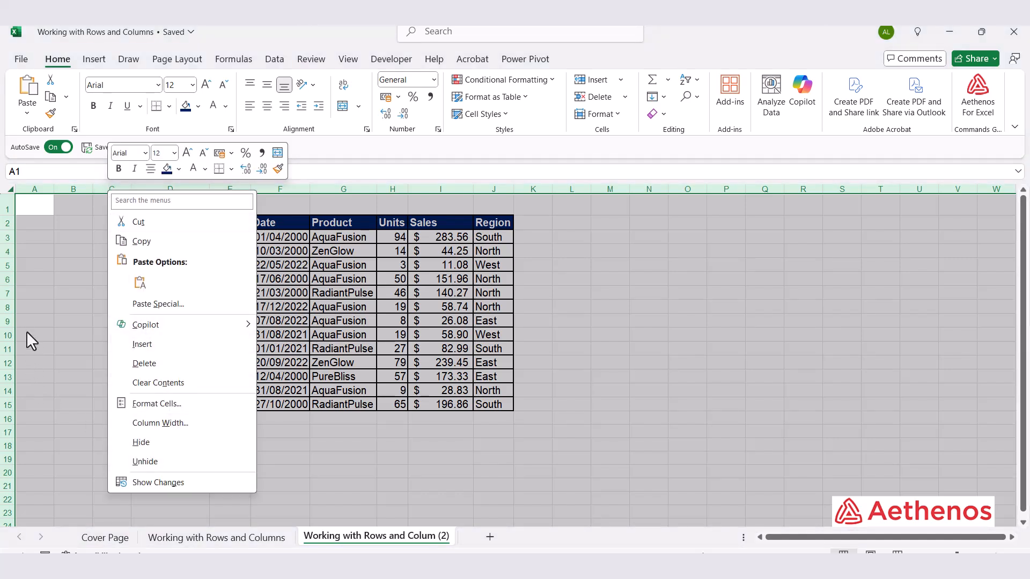
right_click(8, 314)
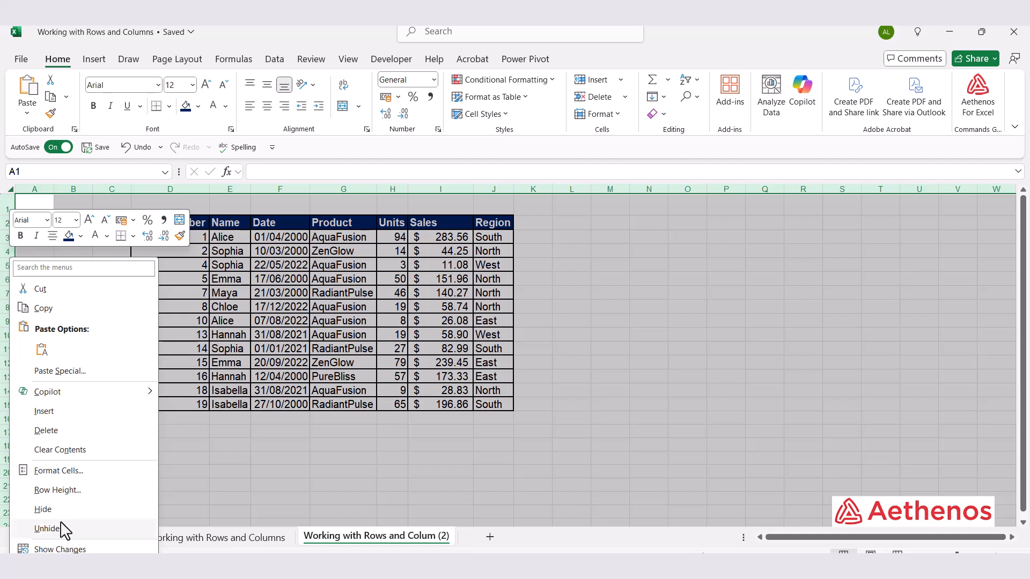
click(870, 305)
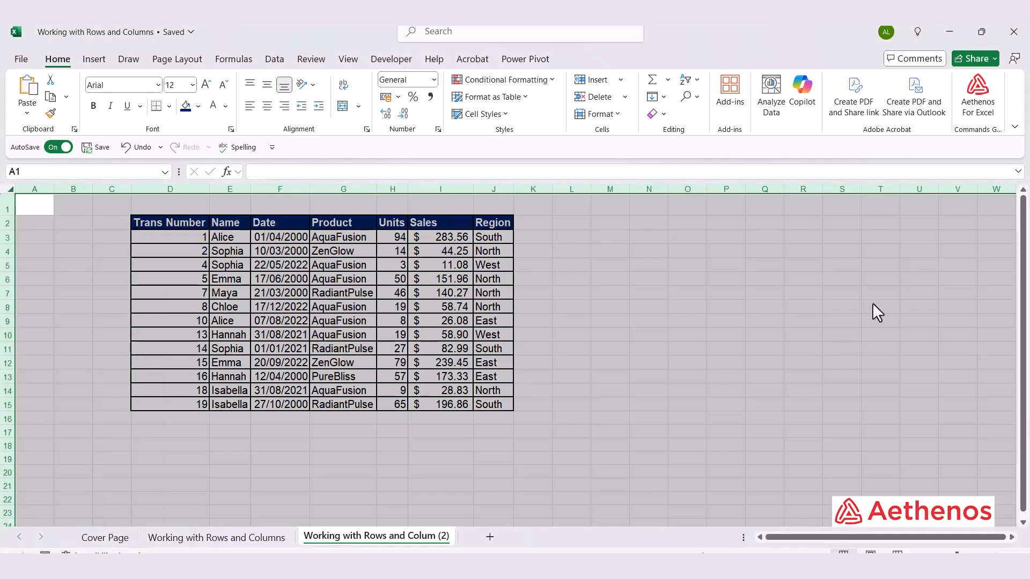